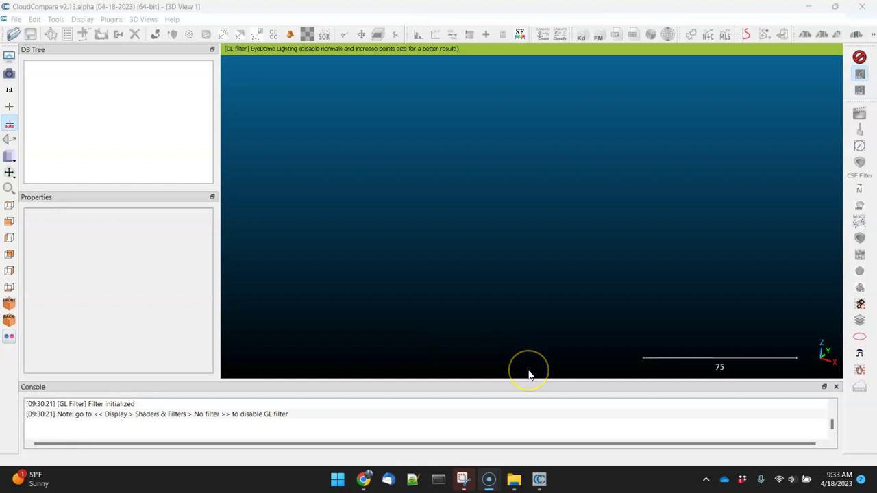
Step: Load the all_thermal_mtps_Grayscale_densified LAZ file from File Explorer into CloudCompare, accepting the default fields and a global shift of -552000, -4122000, 0
{"action": "mouse_move", "coordinate": [514, 479]}
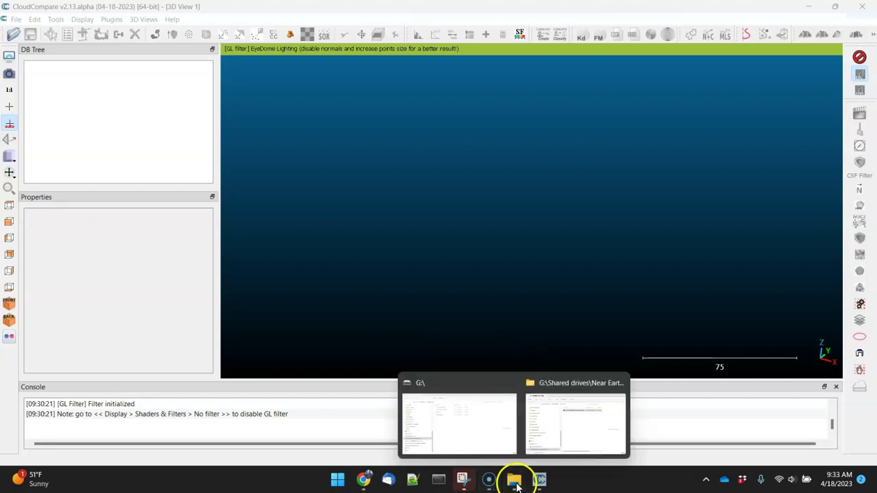
{"action": "left_click", "coordinate": [546, 442]}
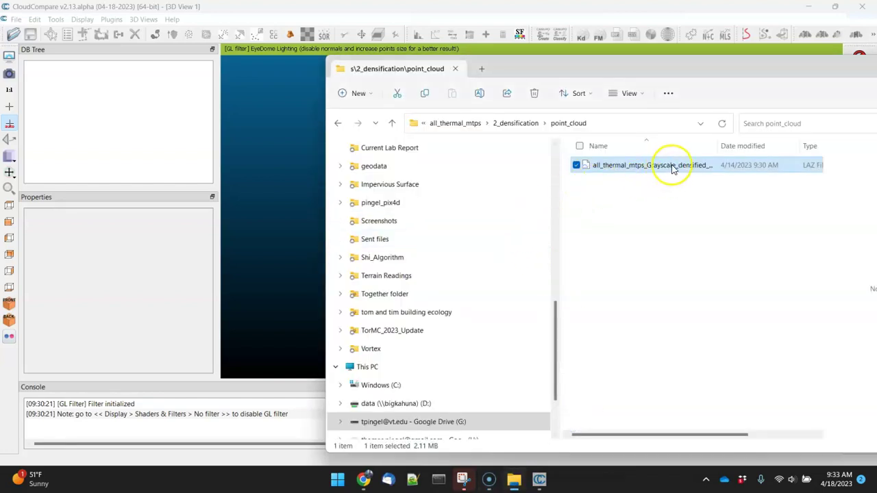
{"action": "left_click_drag", "start_coordinate": [602, 165], "coordinate": [297, 195]}
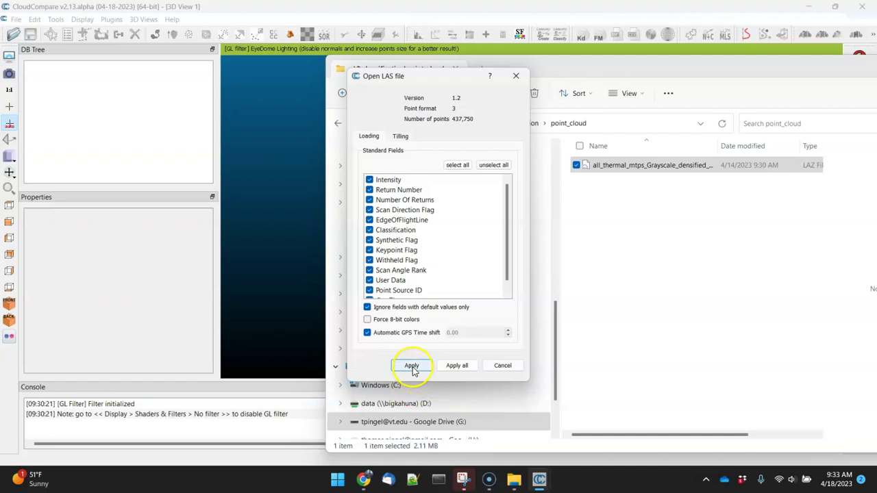
{"action": "left_click", "coordinate": [412, 368]}
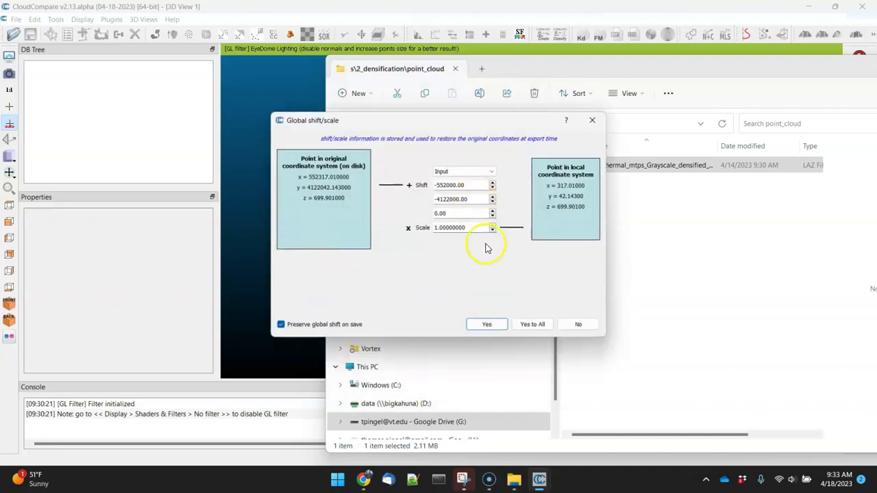
{"action": "left_click", "coordinate": [487, 326]}
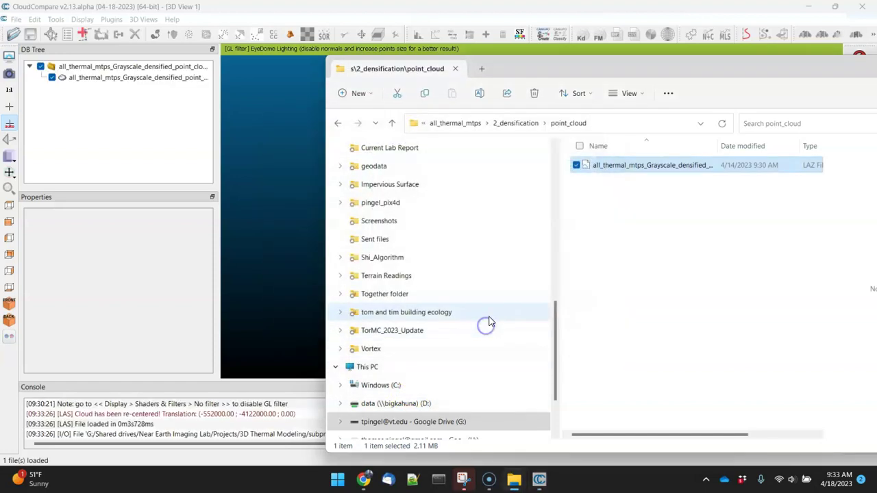
Step: Select the thermal point cloud and examine its terrain, structures and RGB colour display from several angles
{"action": "left_click", "coordinate": [155, 79]}
{"action": "left_click_drag", "start_coordinate": [525, 202], "coordinate": [408, 220]}
{"action": "scroll", "coordinate": [526, 212], "scroll_direction": "up", "scroll_amount": 5}
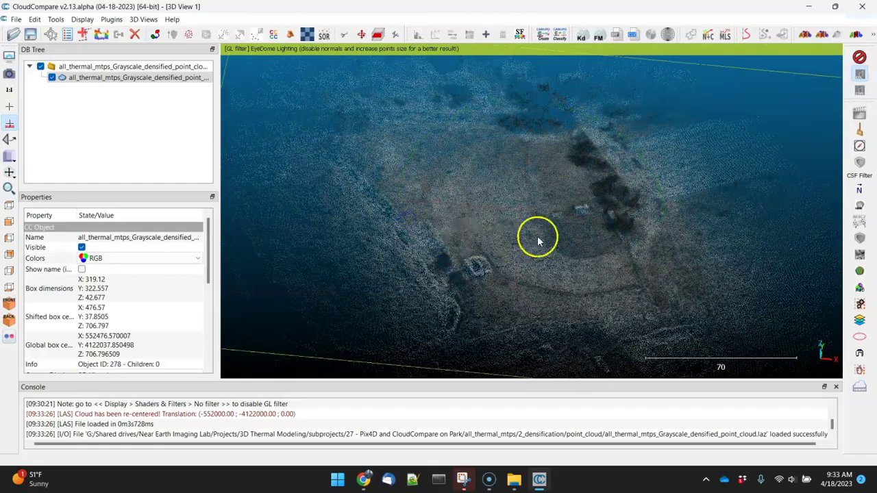
{"action": "right_click_drag", "start_coordinate": [568, 237], "coordinate": [547, 233]}
{"action": "left_click_drag", "start_coordinate": [573, 273], "coordinate": [606, 272]}
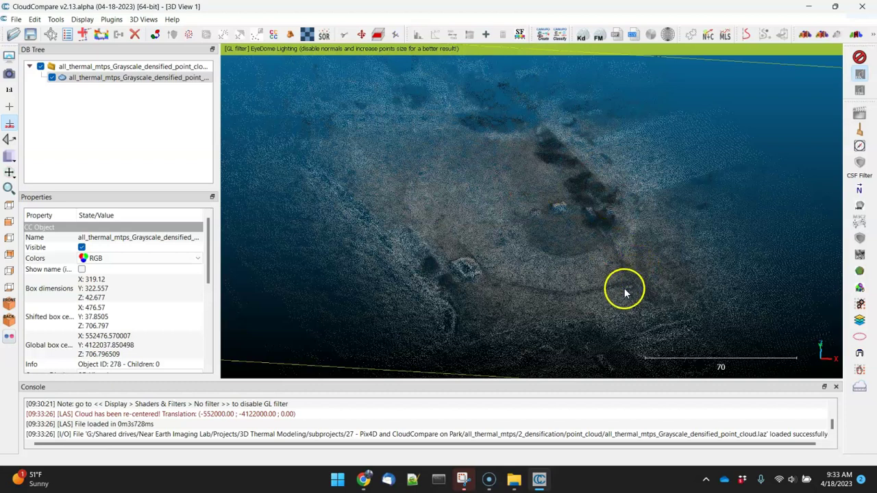
{"action": "left_click_drag", "start_coordinate": [583, 221], "coordinate": [575, 281]}
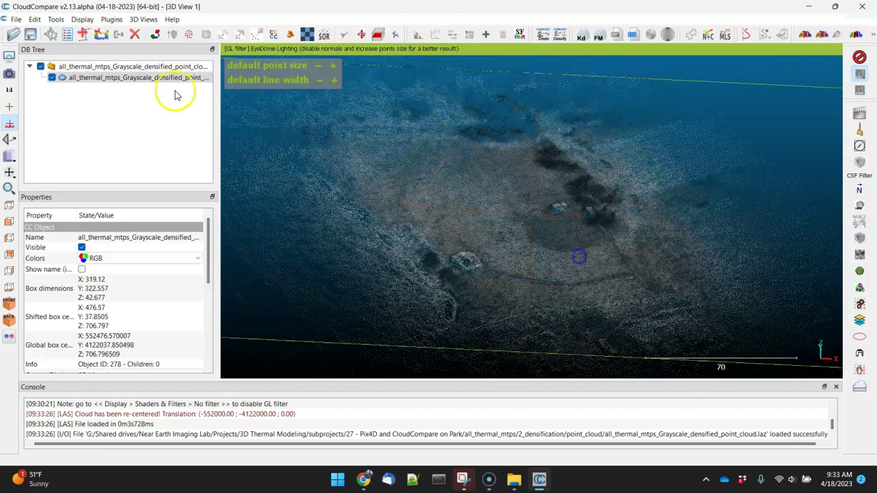
{"action": "mouse_move", "coordinate": [208, 243]}
{"action": "left_mouse_down"}
{"action": "mouse_move", "coordinate": [209, 272]}
{"action": "mouse_move", "coordinate": [211, 249]}
{"action": "left_mouse_up"}
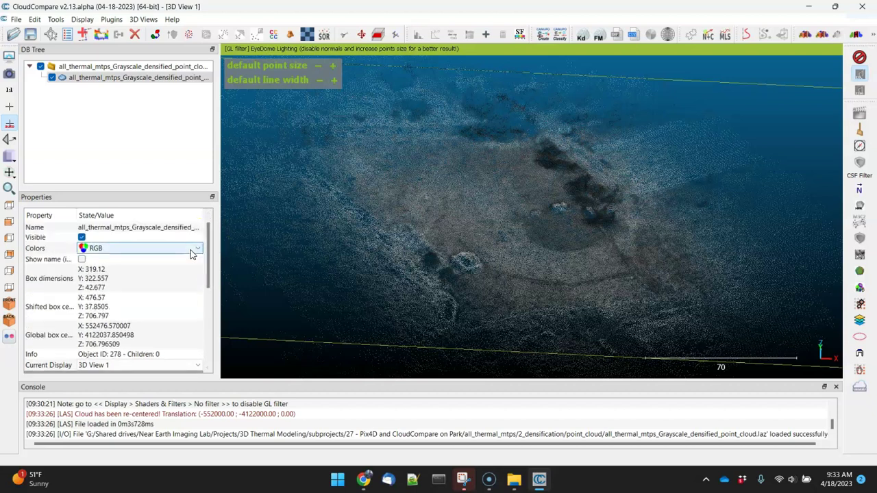
{"action": "left_click", "coordinate": [600, 230]}
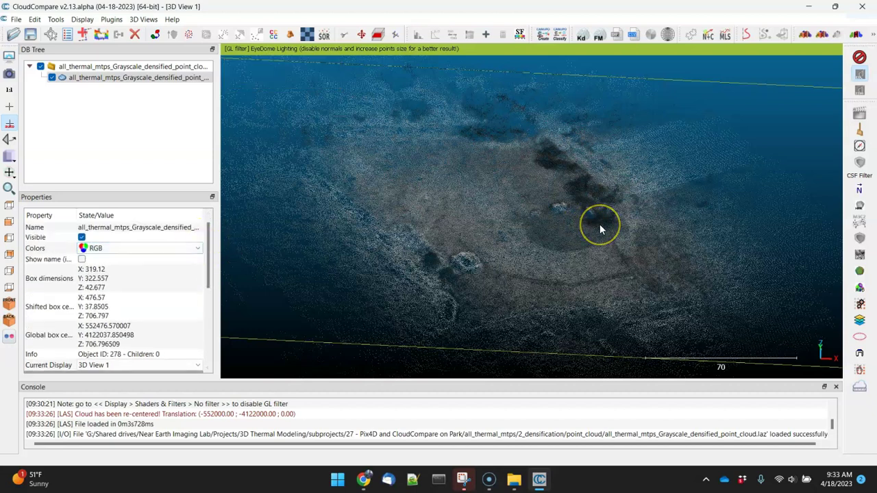
{"action": "left_click", "coordinate": [35, 20]}
{"action": "left_click", "coordinate": [76, 136]}
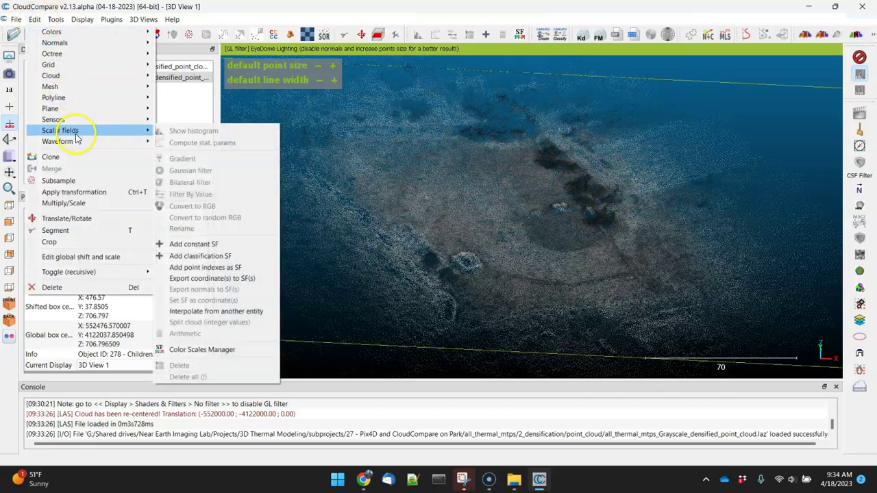
{"action": "left_click", "coordinate": [182, 49]}
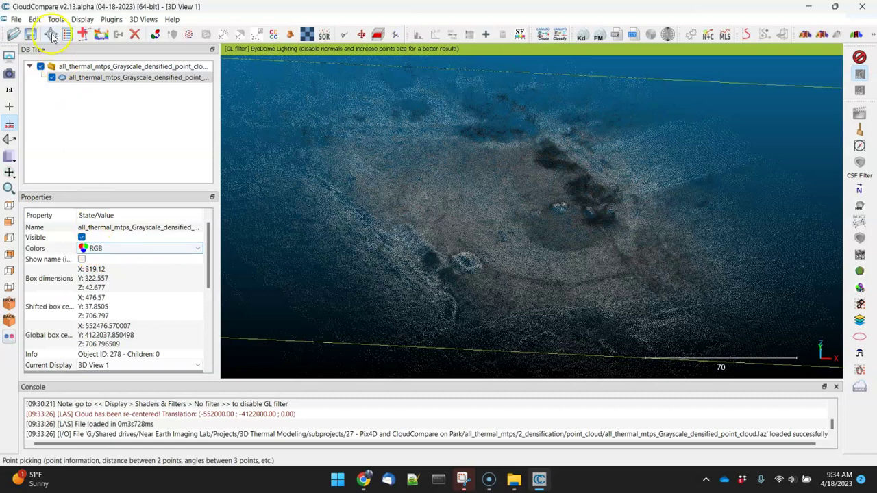
Step: Convert the thermal cloud's RGB colours to a scalar field, keeping only the Composite channel
{"action": "left_click", "coordinate": [35, 19]}
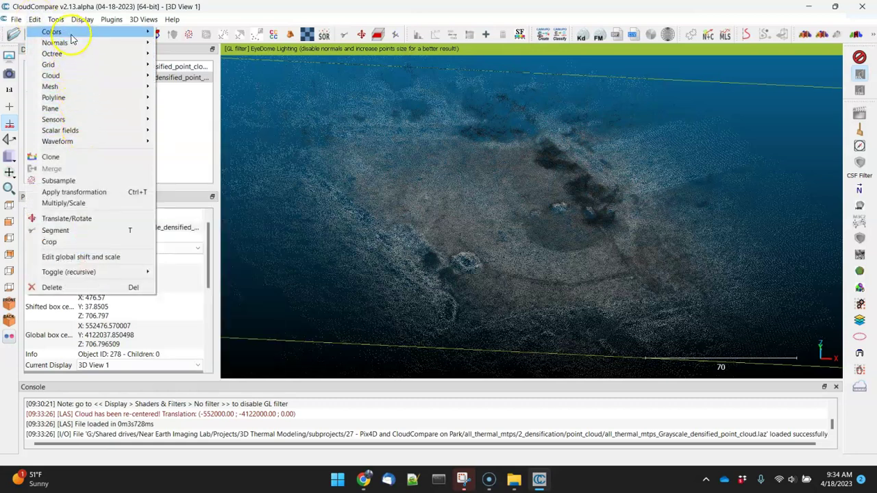
{"action": "mouse_move", "coordinate": [68, 32]}
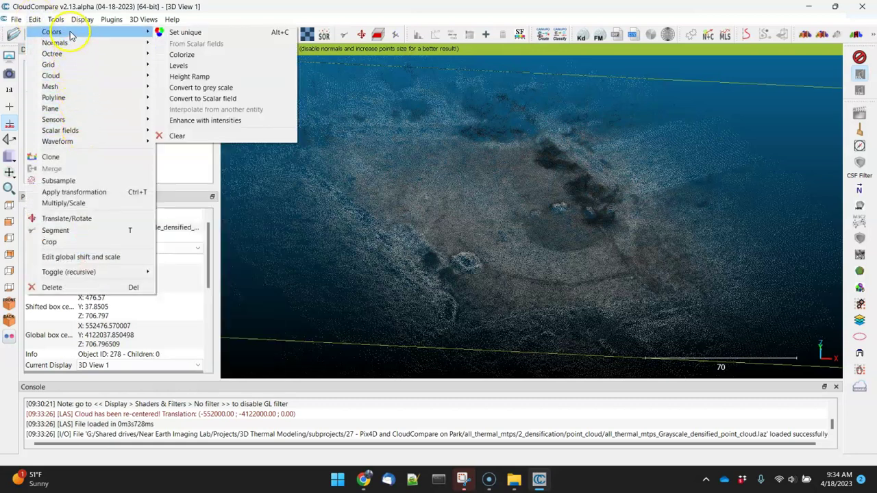
{"action": "left_click", "coordinate": [224, 103]}
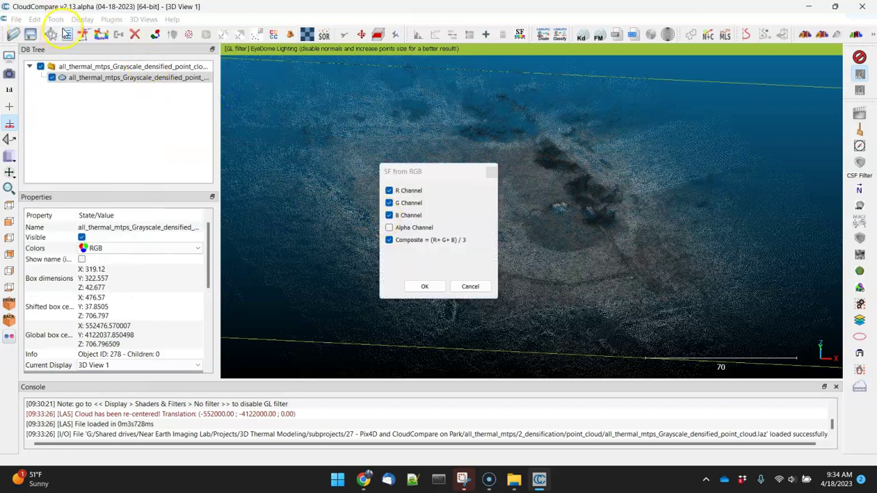
{"action": "left_click", "coordinate": [404, 192]}
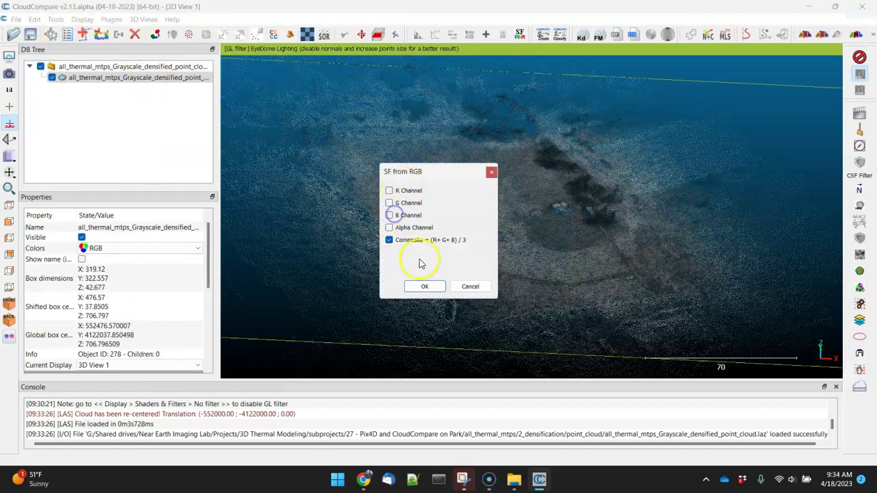
{"action": "left_click", "coordinate": [425, 287]}
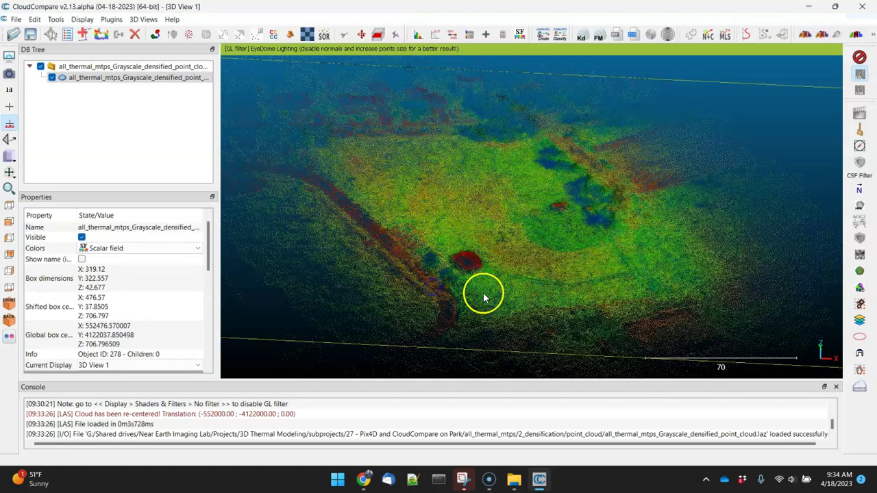
Step: Apply the Blue>White>Red colour scale to the thermal cloud's Composite scalar field
{"action": "left_click_drag", "start_coordinate": [208, 247], "coordinate": [210, 291]}
{"action": "left_click", "coordinate": [184, 295]}
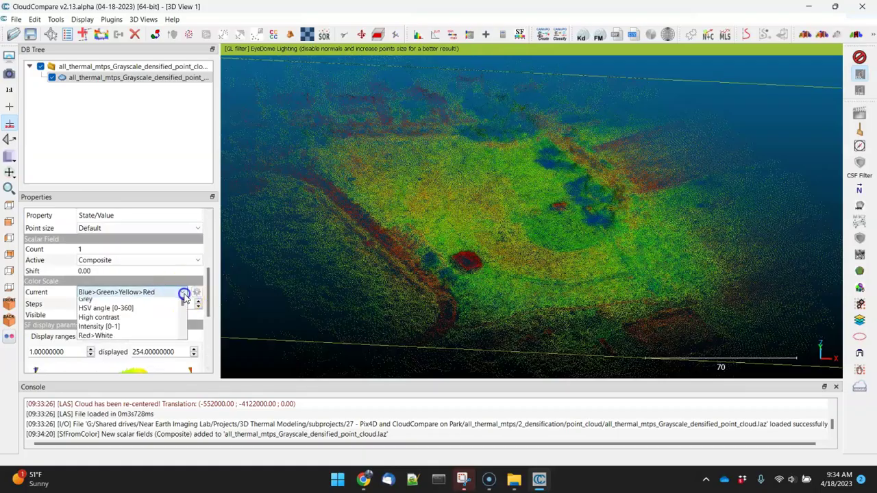
{"action": "left_click", "coordinate": [175, 307]}
{"action": "mouse_move", "coordinate": [449, 180]}
{"action": "left_mouse_down"}
{"action": "mouse_move", "coordinate": [518, 241]}
{"action": "mouse_move", "coordinate": [473, 196]}
{"action": "mouse_move", "coordinate": [511, 221]}
{"action": "mouse_move", "coordinate": [471, 266]}
{"action": "mouse_move", "coordinate": [333, 185]}
{"action": "mouse_move", "coordinate": [413, 314]}
{"action": "mouse_move", "coordinate": [410, 286]}
{"action": "left_mouse_up"}
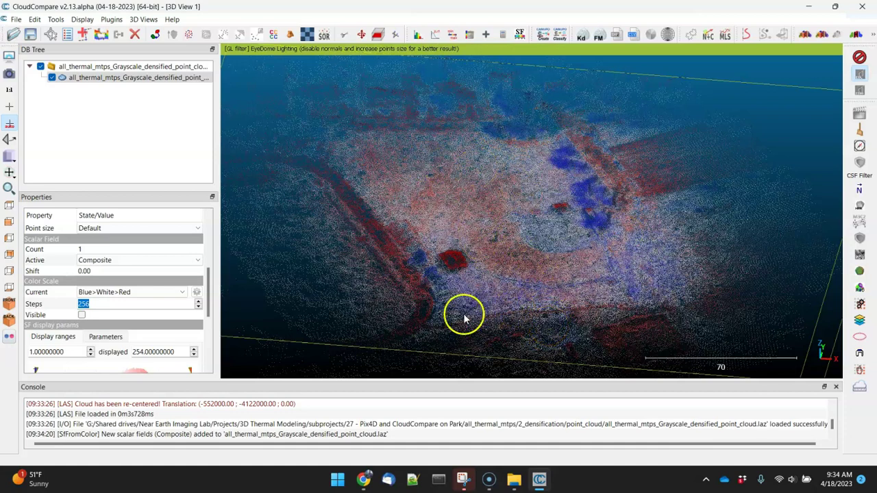
Step: Raise the lower saturation limit of the thermal cloud's scalar field display to about 70.87
{"action": "scroll", "coordinate": [210, 294], "scroll_direction": "down", "scroll_amount": 3}
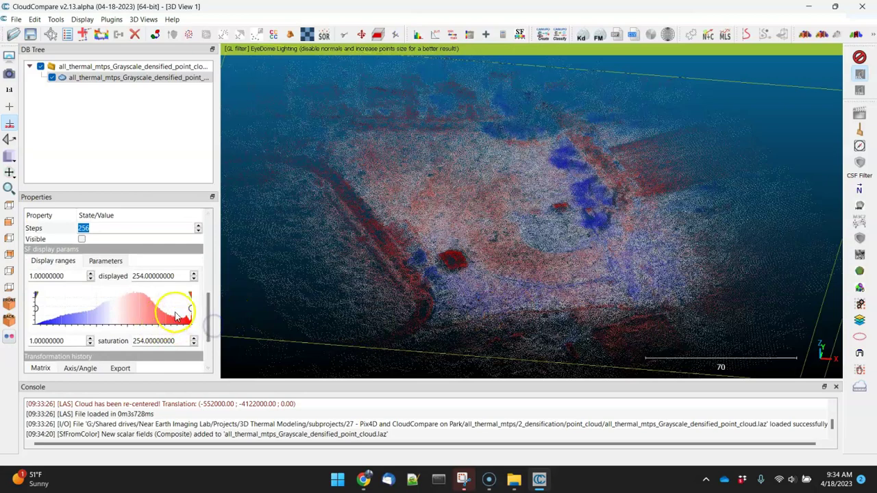
{"action": "left_click_drag", "start_coordinate": [35, 296], "coordinate": [80, 300]}
{"action": "left_click_drag", "start_coordinate": [570, 228], "coordinate": [397, 190]}
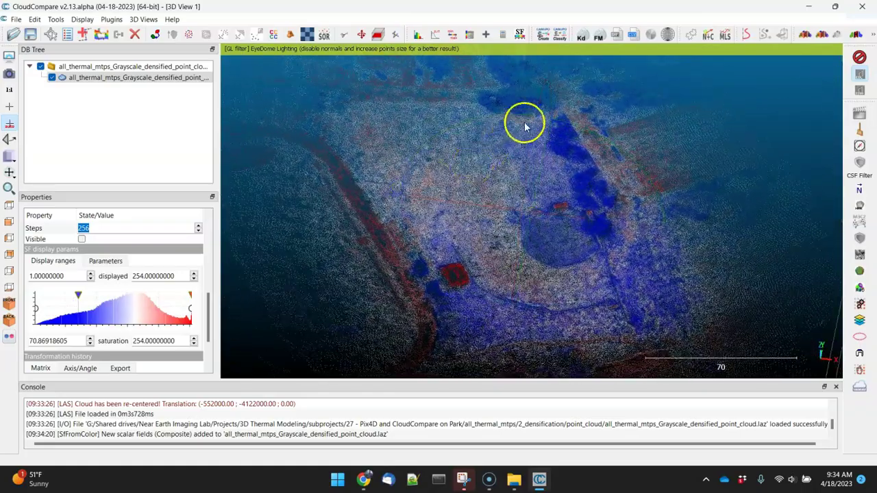
Step: Switch to File Explorer and open the point_cloud folder inside the rgb_with_gcps project's 2_densification folder
{"action": "key", "text": "alt+Tab"}
{"action": "left_click", "coordinate": [452, 124]}
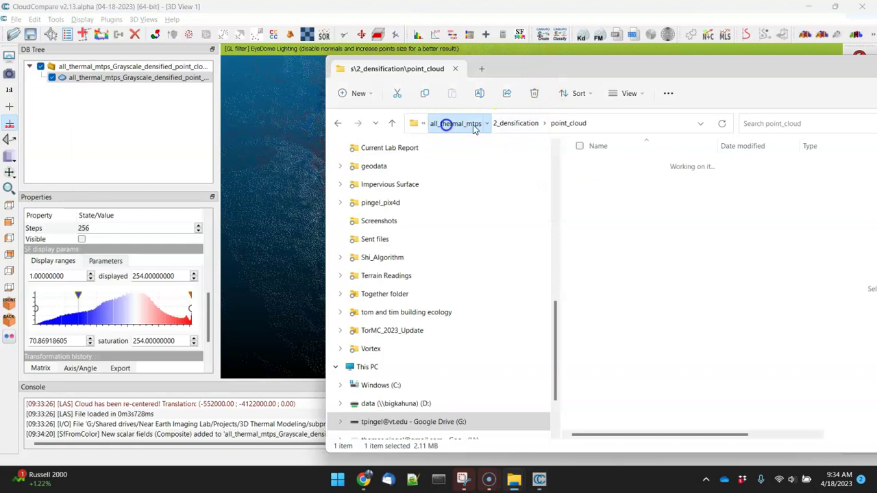
{"action": "left_click", "coordinate": [530, 125]}
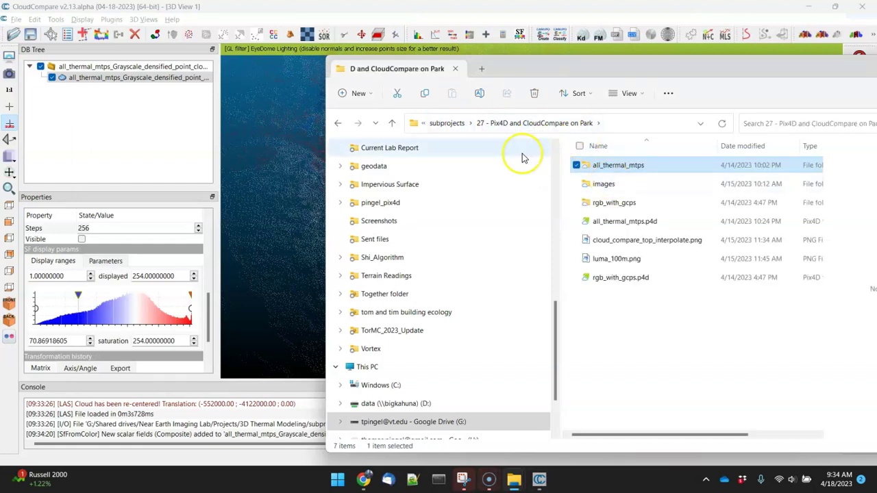
{"action": "double_click", "coordinate": [614, 203]}
{"action": "double_click", "coordinate": [614, 184]}
{"action": "double_click", "coordinate": [610, 166]}
Step: Load the rgb_with_gcps_group1 densified LAZ file into CloudCompare with default fields and the Previous input shift of -552000, -4121000, 0
{"action": "left_click_drag", "start_coordinate": [611, 165], "coordinate": [329, 81]}
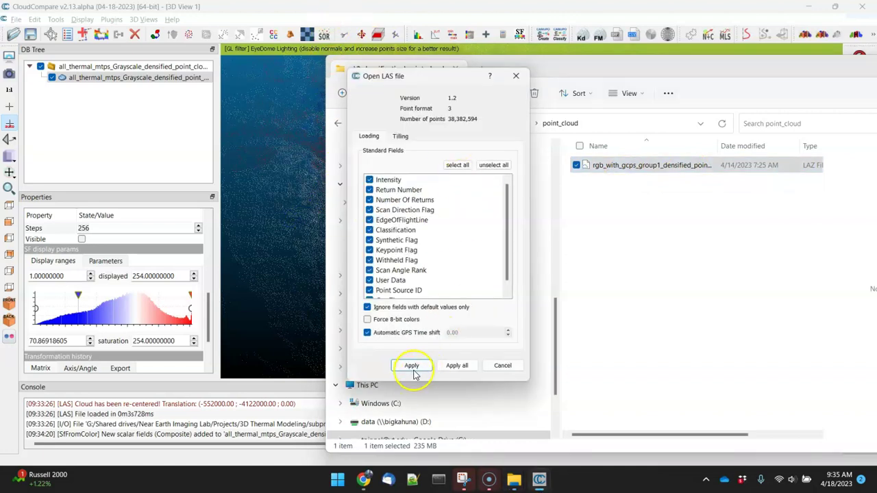
{"action": "left_click", "coordinate": [412, 366]}
{"action": "left_click", "coordinate": [488, 172]}
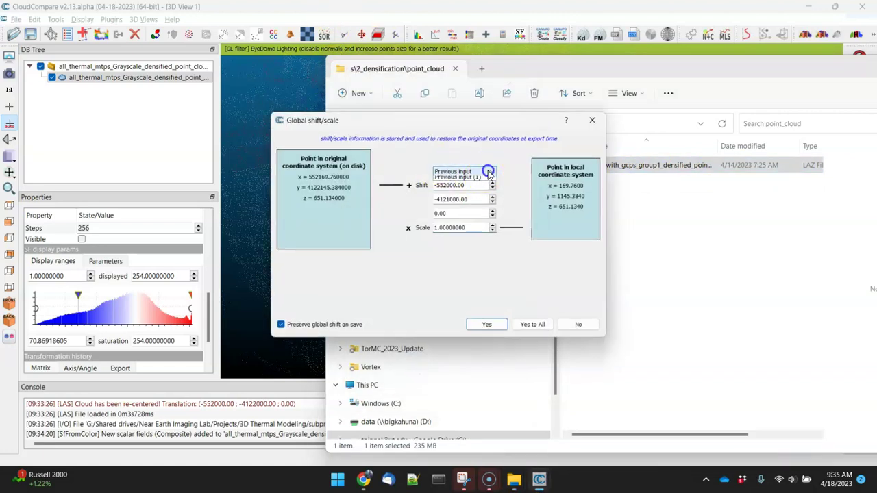
{"action": "left_click", "coordinate": [453, 187]}
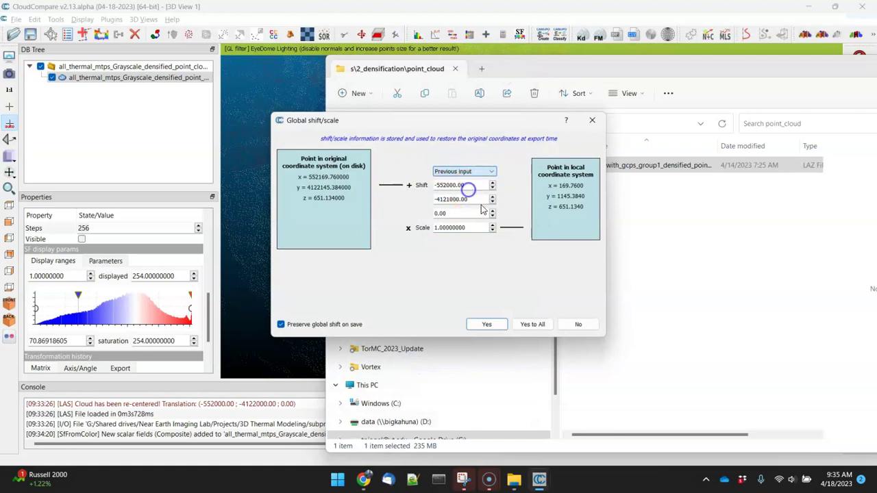
{"action": "left_click", "coordinate": [485, 325]}
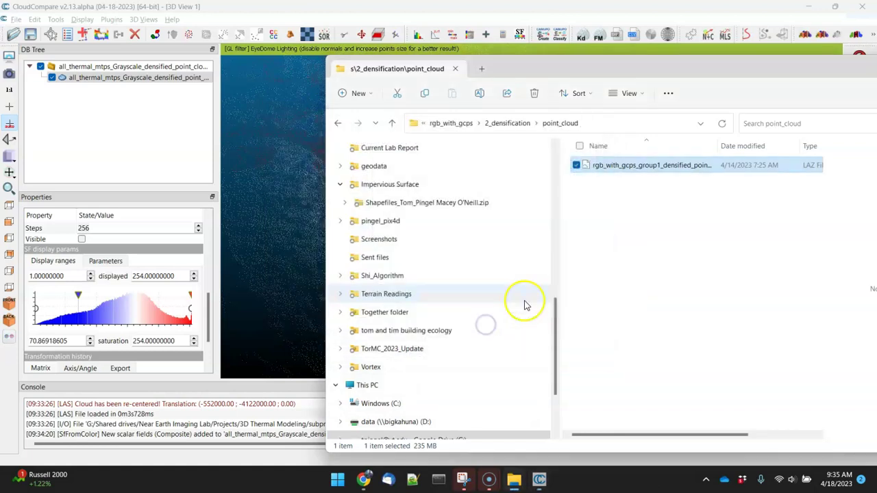
{"action": "left_click", "coordinate": [294, 172]}
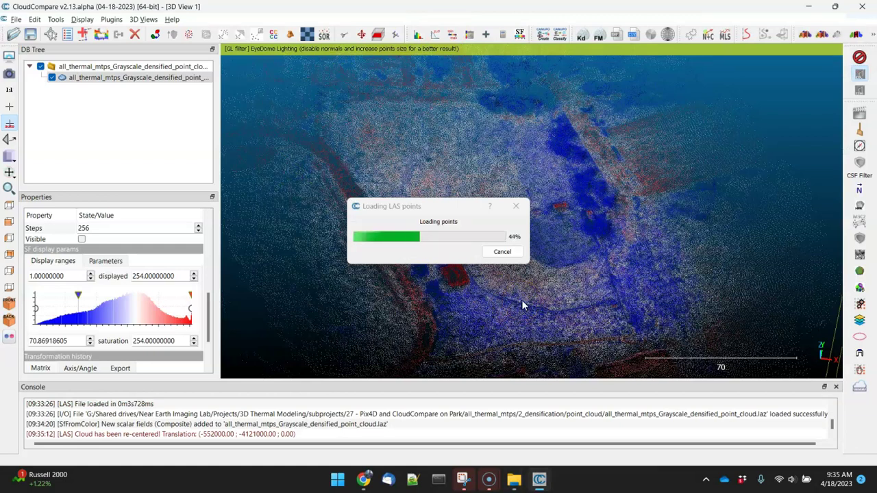
{"action": "left_click", "coordinate": [509, 284]}
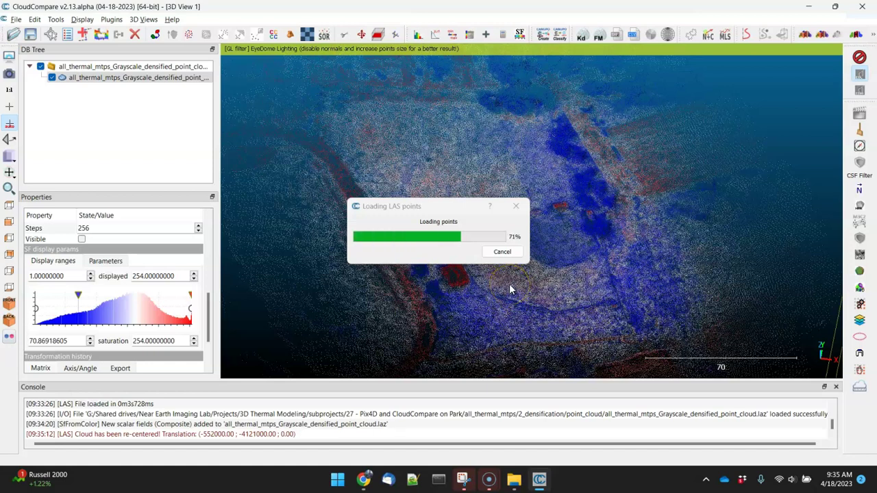
{"action": "left_click", "coordinate": [504, 281]}
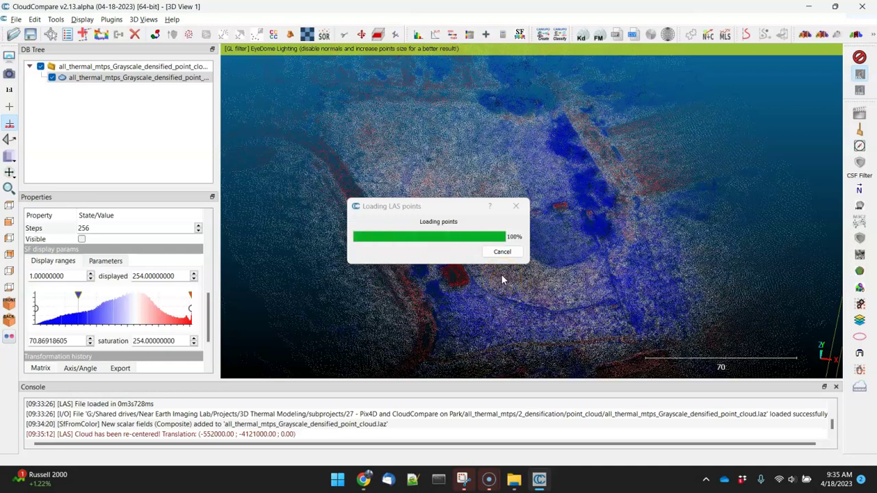
{"action": "mouse_move", "coordinate": [503, 234]}
{"action": "left_mouse_down"}
{"action": "mouse_move", "coordinate": [501, 186]}
{"action": "mouse_move", "coordinate": [481, 148]}
{"action": "mouse_move", "coordinate": [458, 179]}
{"action": "mouse_move", "coordinate": [507, 208]}
{"action": "mouse_move", "coordinate": [517, 227]}
{"action": "mouse_move", "coordinate": [506, 232]}
{"action": "left_mouse_up"}
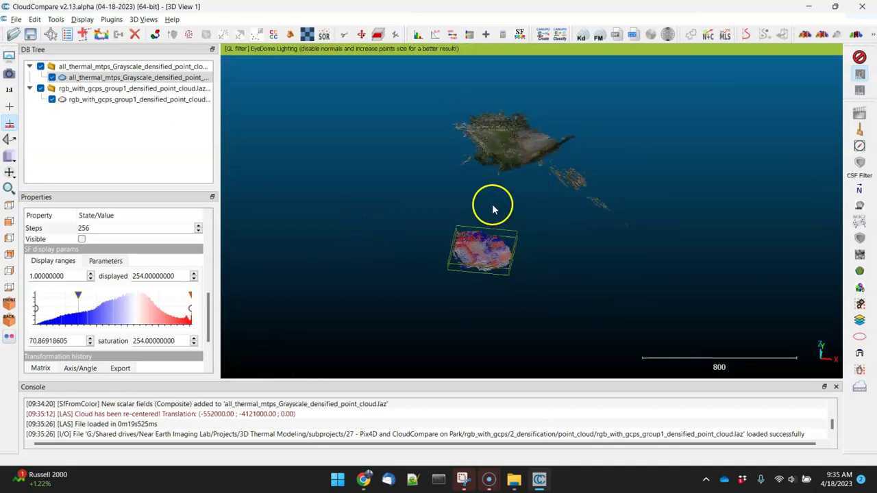
Step: Select the RGB point cloud and turn on centered perspective to compare its position with the thermal cloud
{"action": "left_click", "coordinate": [101, 101]}
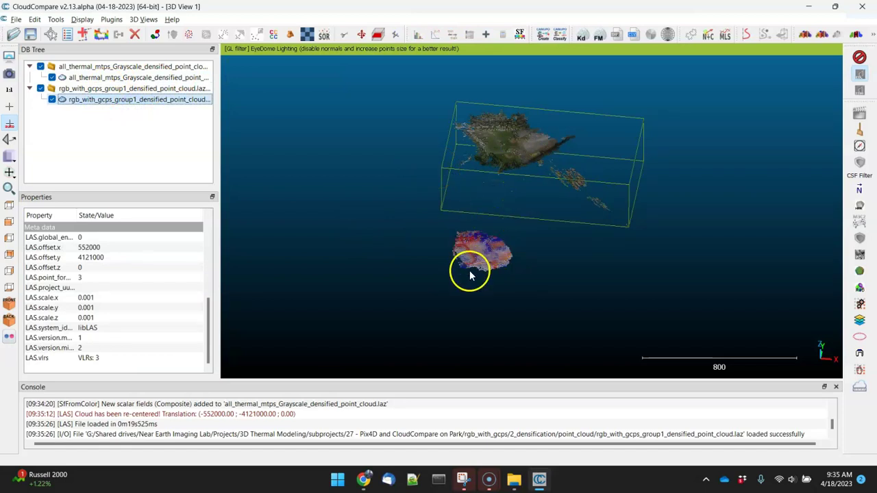
{"action": "left_click_drag", "start_coordinate": [485, 270], "coordinate": [431, 203]}
{"action": "right_click_drag", "start_coordinate": [572, 235], "coordinate": [505, 273]}
{"action": "key", "text": "F3"}
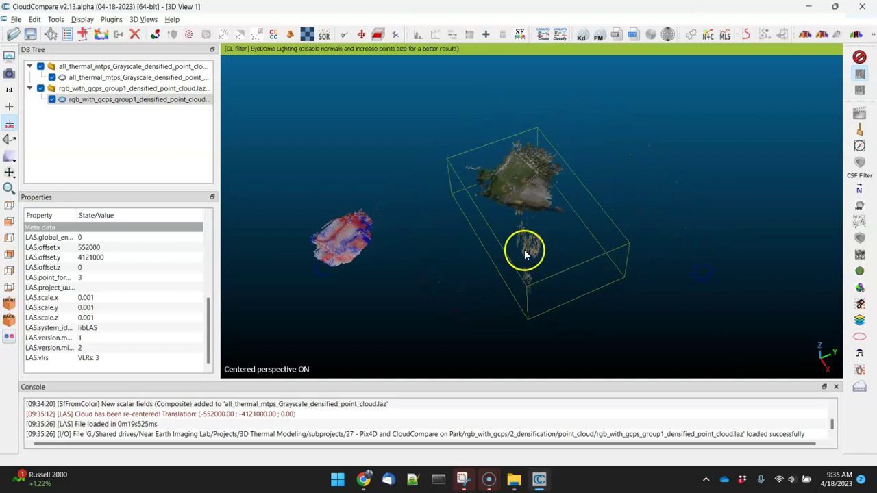
{"action": "mouse_move", "coordinate": [530, 260]}
{"action": "left_mouse_down"}
{"action": "mouse_move", "coordinate": [585, 249]}
{"action": "mouse_move", "coordinate": [528, 243]}
{"action": "left_mouse_up"}
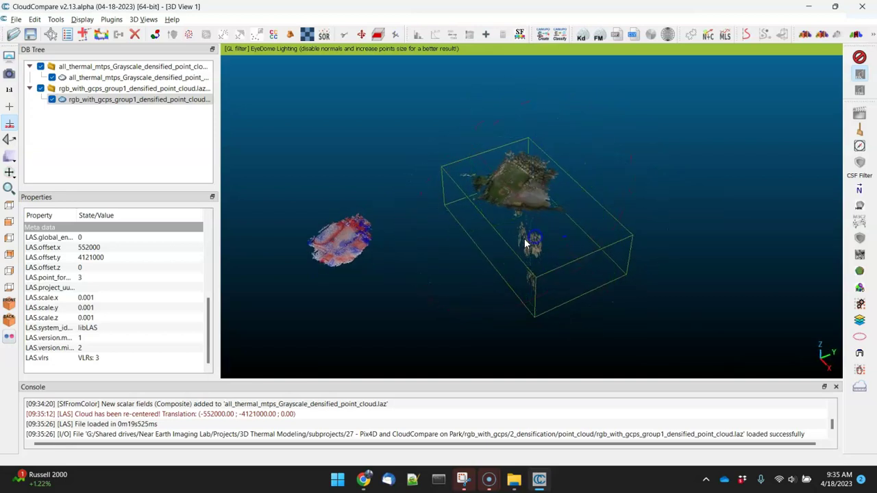
{"action": "left_click", "coordinate": [108, 99]}
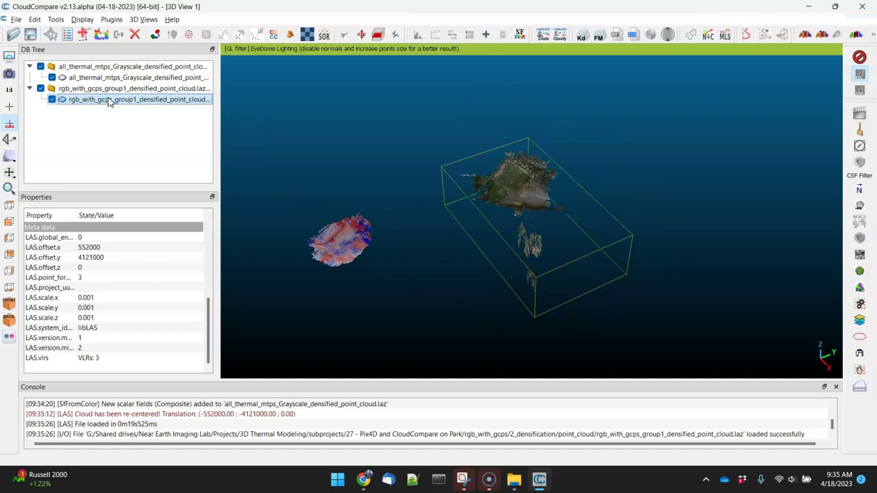
{"action": "left_click", "coordinate": [533, 195]}
{"action": "left_click", "coordinate": [329, 37]}
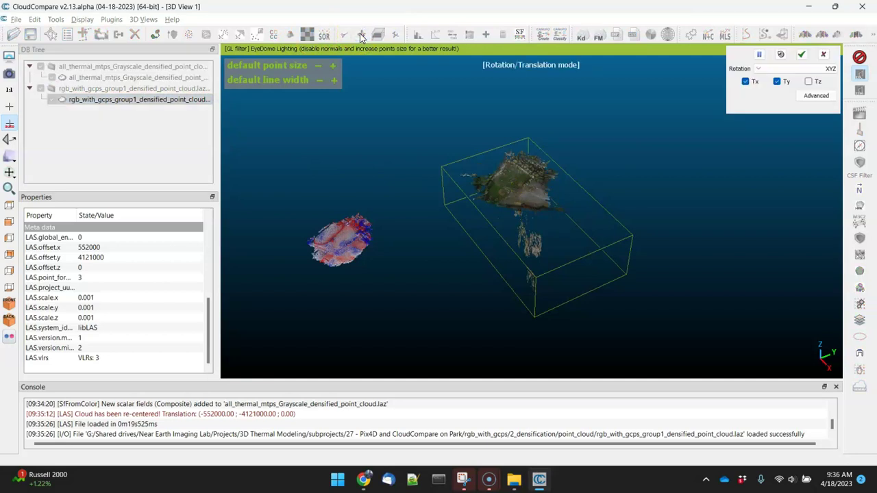
{"action": "left_click", "coordinate": [823, 55]}
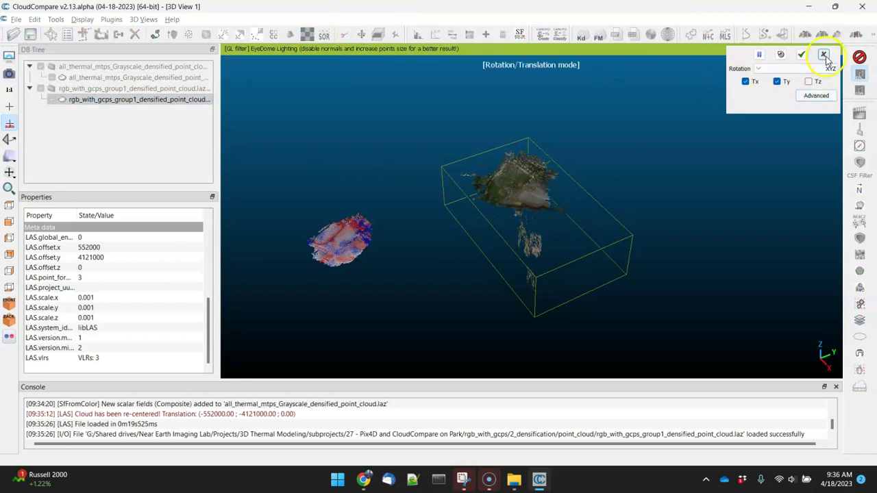
Step: Translate the thermal cloud horizontally onto the RGB cloud, about 51 in X and 940 in Y, and apply the move
{"action": "left_click", "coordinate": [91, 77]}
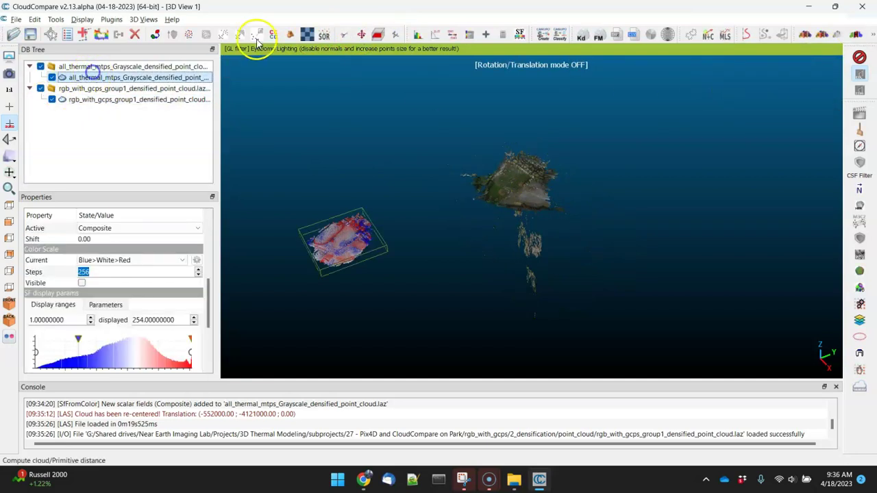
{"action": "left_click", "coordinate": [360, 38]}
{"action": "left_click", "coordinate": [775, 82]}
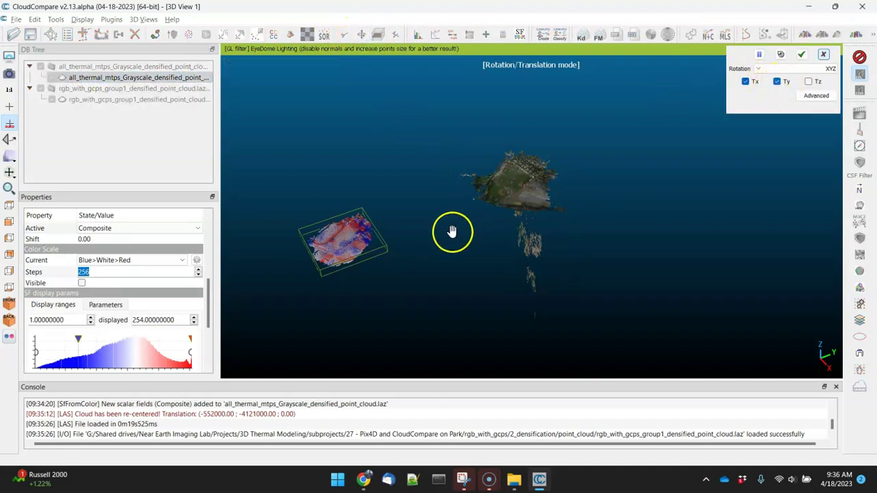
{"action": "left_click_drag", "start_coordinate": [338, 241], "coordinate": [502, 108]}
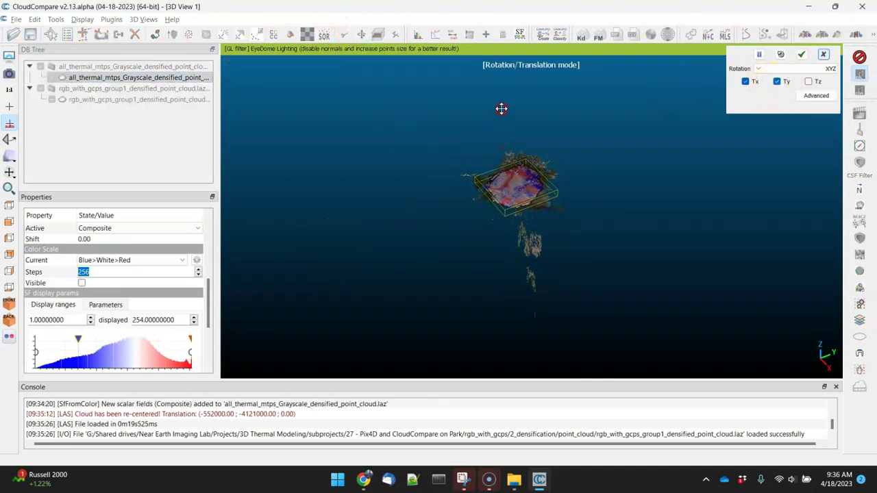
{"action": "left_click", "coordinate": [801, 56]}
Step: Set a top view of the overlapping clouds and turn off perspective
{"action": "left_click", "coordinate": [516, 193]}
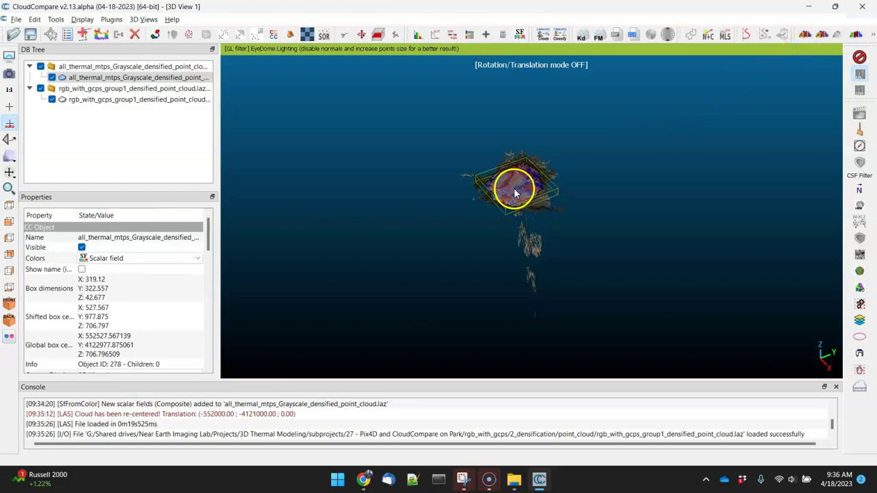
{"action": "scroll", "coordinate": [515, 192], "scroll_direction": "up", "scroll_amount": 10}
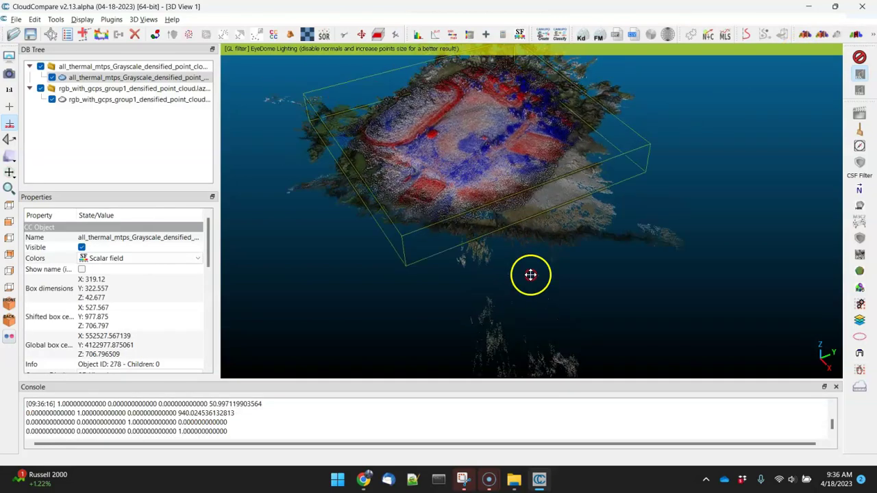
{"action": "scroll", "coordinate": [524, 257], "scroll_direction": "up", "scroll_amount": 3}
{"action": "left_click_drag", "start_coordinate": [480, 346], "coordinate": [790, 329]}
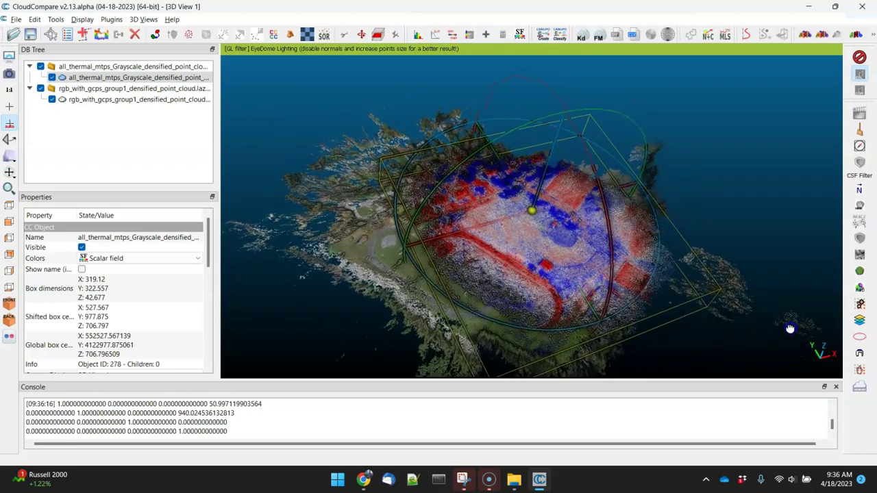
{"action": "left_click", "coordinate": [9, 205]}
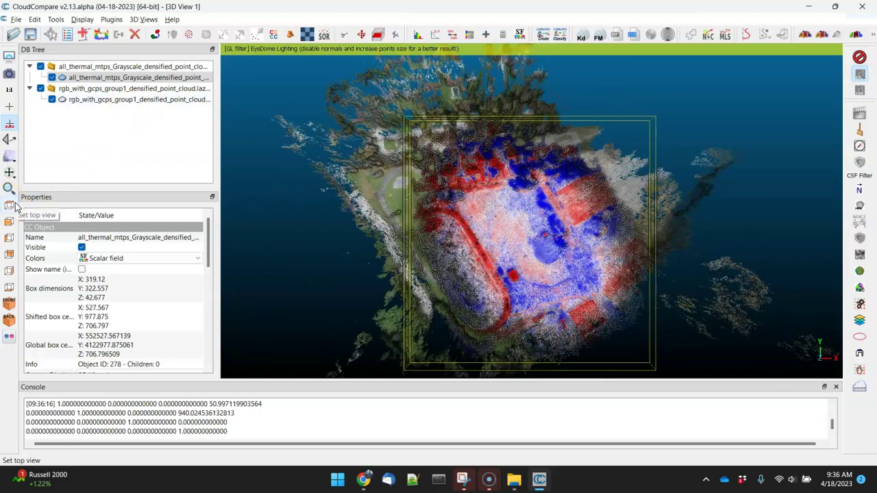
{"action": "key", "text": "F3"}
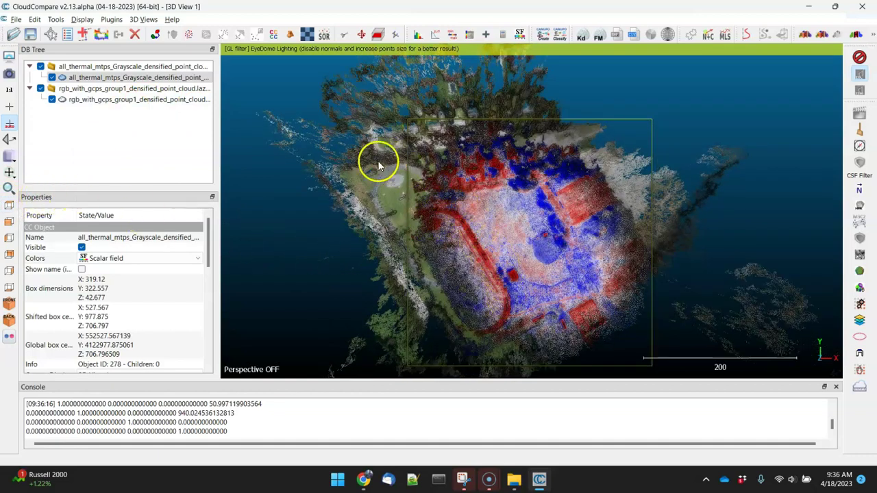
Step: Translate the thermal cloud about -41 in X and 50 in Y to match the RGB sports fields
{"action": "left_click", "coordinate": [361, 35]}
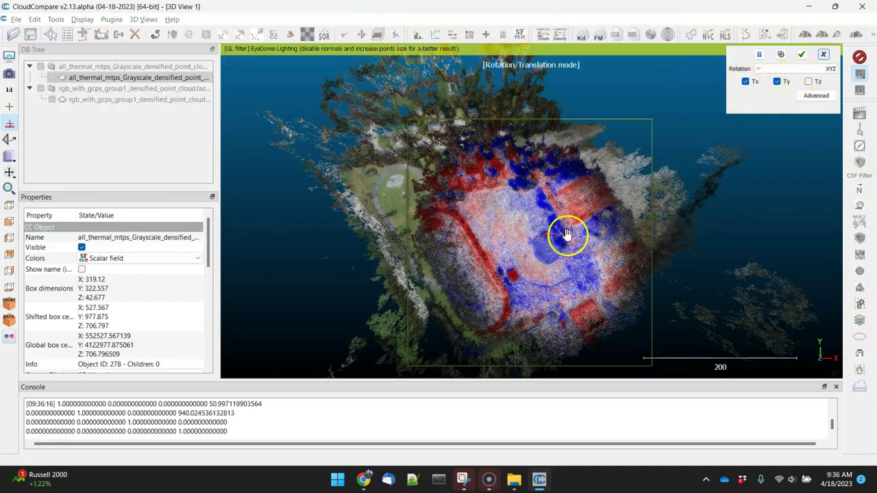
{"action": "right_click_drag", "start_coordinate": [543, 261], "coordinate": [512, 223]}
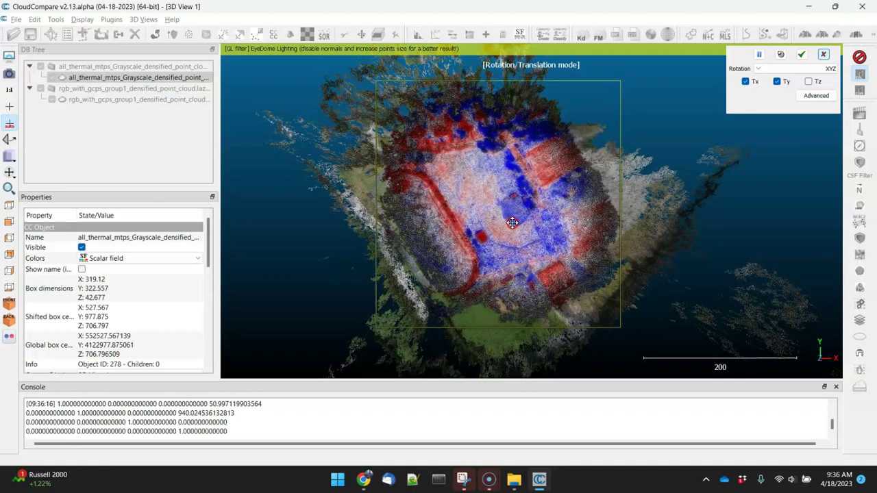
{"action": "left_click", "coordinate": [801, 54]}
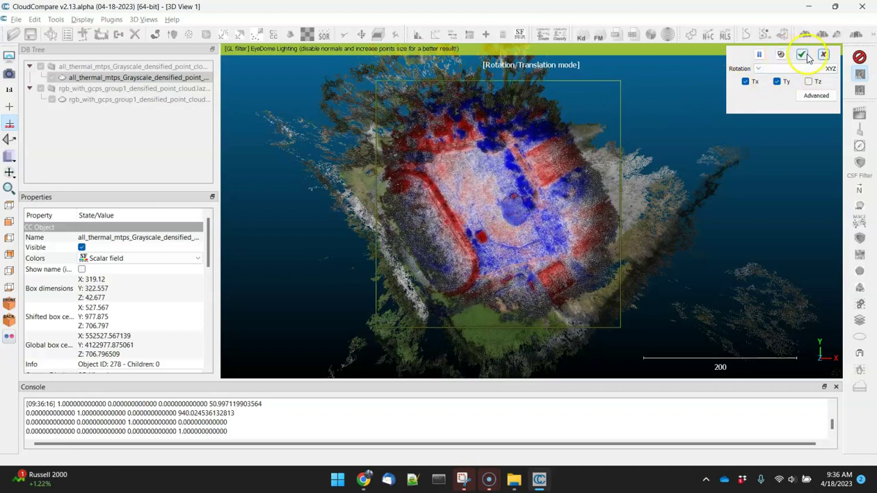
Step: Pause the transformation to view the clouds from the side, lower the thermal cloud about 36 along Z only, and apply the move
{"action": "left_click", "coordinate": [762, 58]}
{"action": "mouse_move", "coordinate": [678, 269]}
{"action": "left_mouse_down"}
{"action": "mouse_move", "coordinate": [720, 152]}
{"action": "mouse_move", "coordinate": [674, 253]}
{"action": "left_mouse_up"}
{"action": "left_click_drag", "start_coordinate": [626, 311], "coordinate": [462, 235]}
{"action": "scroll", "coordinate": [464, 235], "scroll_direction": "up", "scroll_amount": 6}
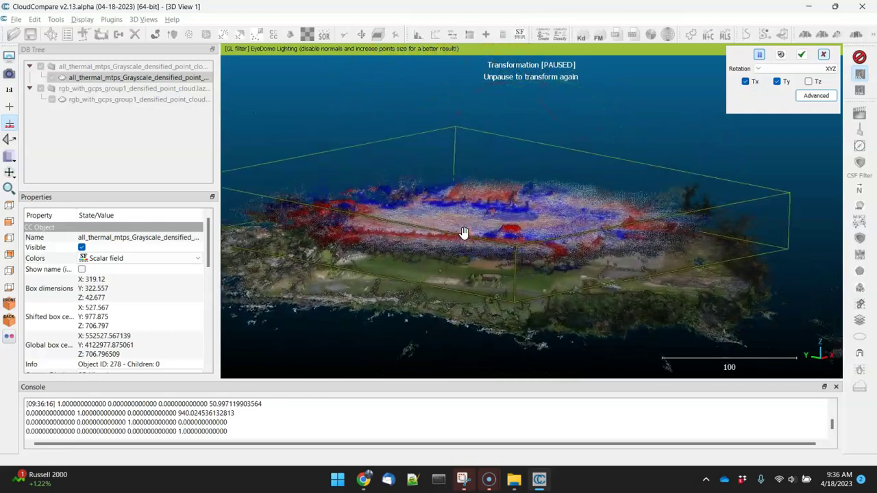
{"action": "left_click_drag", "start_coordinate": [442, 312], "coordinate": [472, 297]}
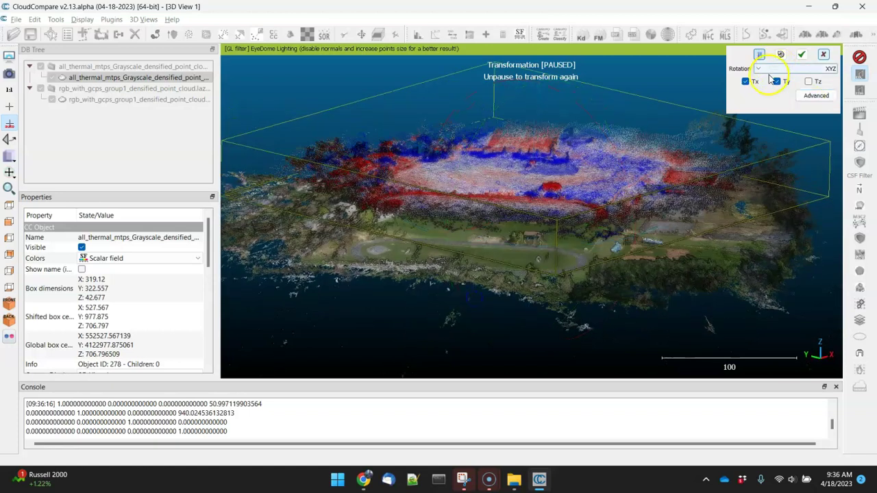
{"action": "left_click", "coordinate": [809, 83]}
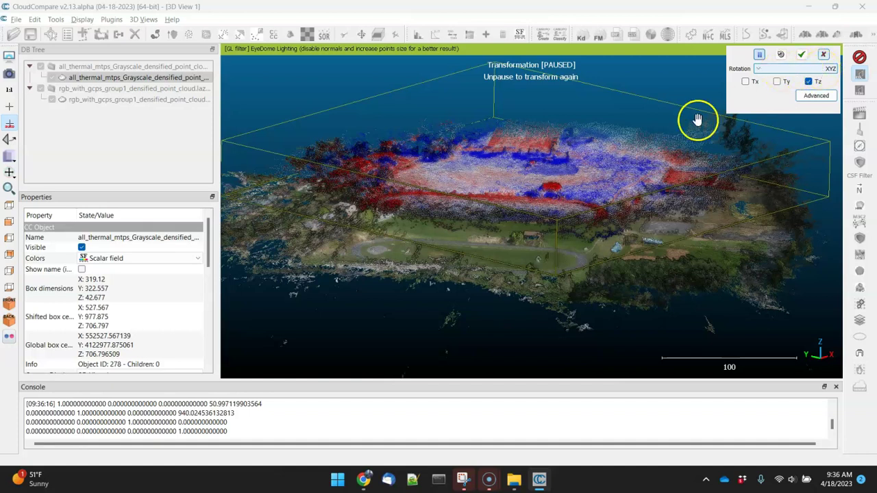
{"action": "mouse_move", "coordinate": [541, 162]}
{"action": "left_mouse_down"}
{"action": "mouse_move", "coordinate": [536, 174]}
{"action": "mouse_move", "coordinate": [554, 156]}
{"action": "left_mouse_up"}
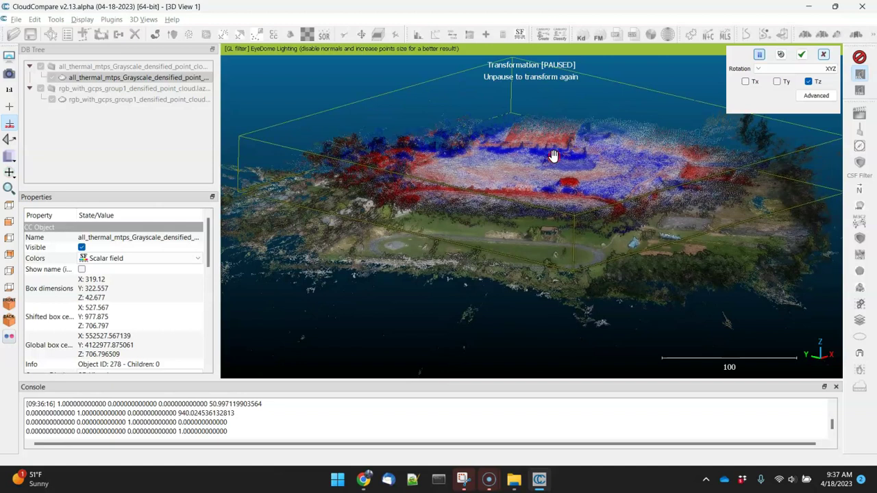
{"action": "left_click", "coordinate": [759, 54]}
{"action": "left_click_drag", "start_coordinate": [544, 163], "coordinate": [554, 211]}
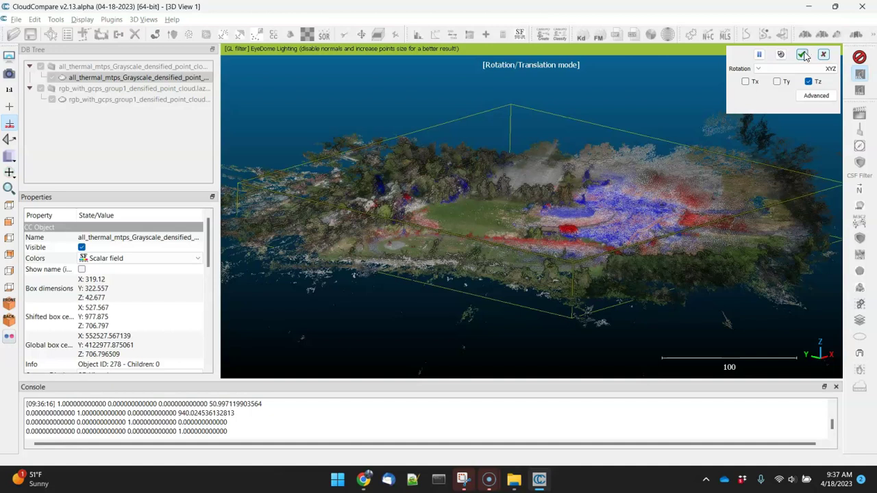
{"action": "left_click", "coordinate": [803, 55]}
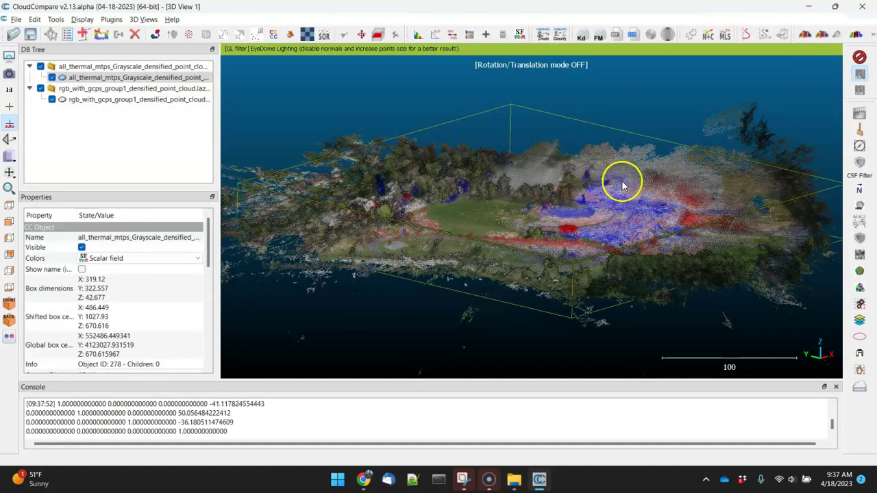
Step: Translate the thermal cloud only in X and Y, about -10.4 and 8.4, to match its red roof with the RGB building
{"action": "right_click_drag", "start_coordinate": [579, 227], "coordinate": [574, 250]}
{"action": "left_click_drag", "start_coordinate": [574, 250], "coordinate": [535, 232]}
{"action": "scroll", "coordinate": [537, 246], "scroll_direction": "up", "scroll_amount": 5}
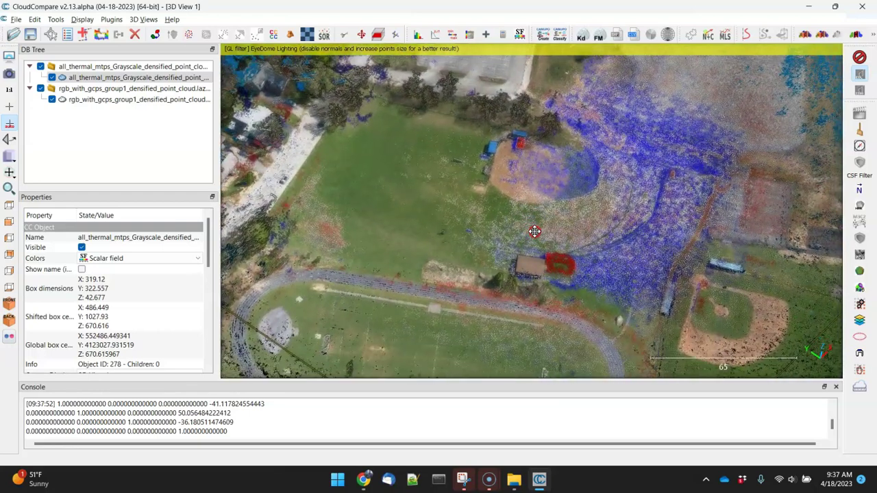
{"action": "right_click_drag", "start_coordinate": [534, 231], "coordinate": [515, 238]}
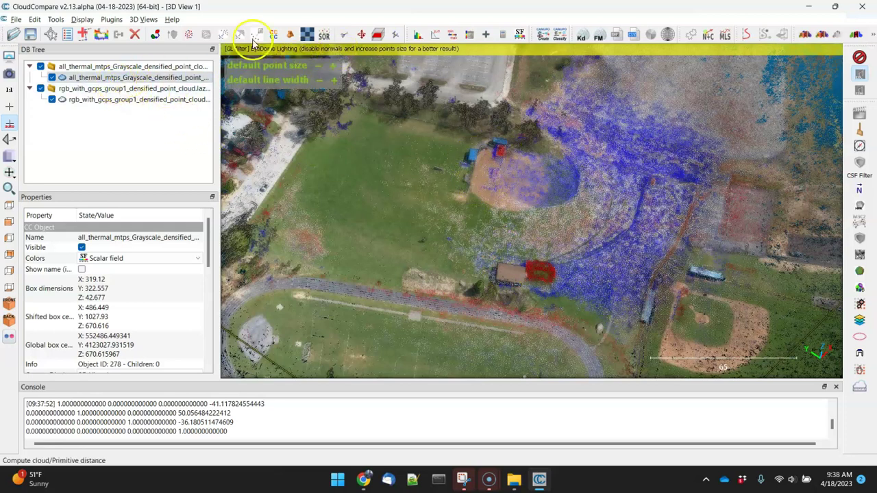
{"action": "left_click", "coordinate": [361, 34]}
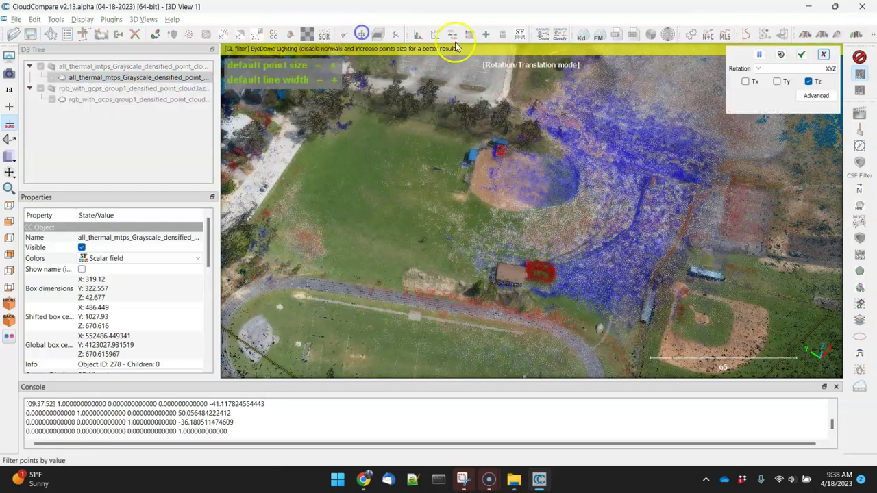
{"action": "left_click", "coordinate": [777, 82]}
{"action": "left_click", "coordinate": [745, 81]}
{"action": "left_click", "coordinate": [809, 81]}
{"action": "right_click_drag", "start_coordinate": [635, 181], "coordinate": [603, 192]}
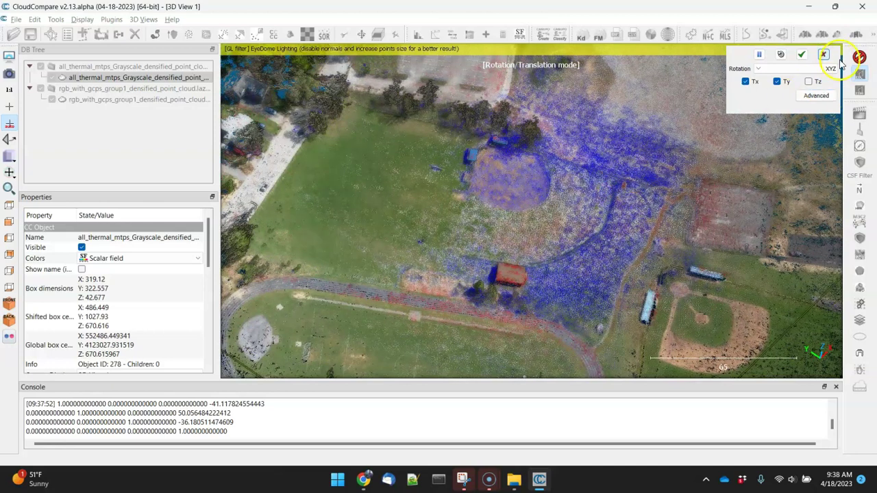
{"action": "left_click", "coordinate": [802, 55]}
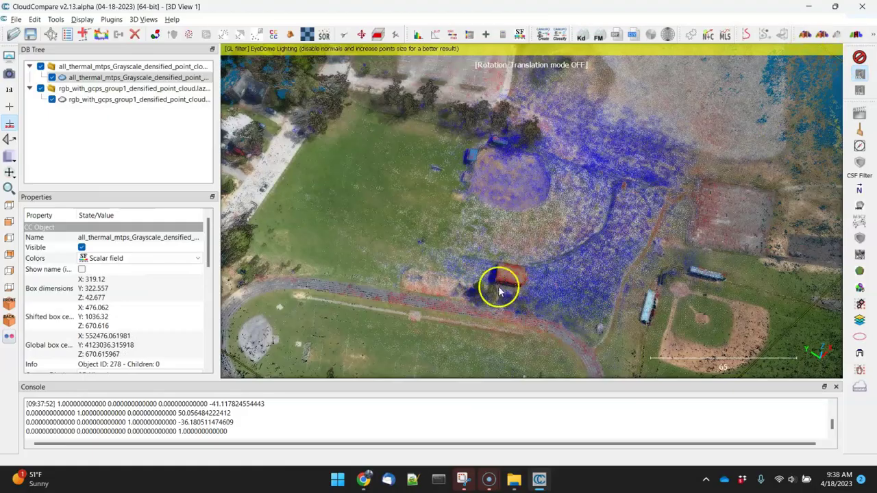
Step: Enable Z-only translation and raise the thermal cloud about 0.22 to refine its height against the RGB building
{"action": "left_click_drag", "start_coordinate": [499, 266], "coordinate": [402, 194]}
{"action": "scroll", "coordinate": [510, 208], "scroll_direction": "up", "scroll_amount": 4}
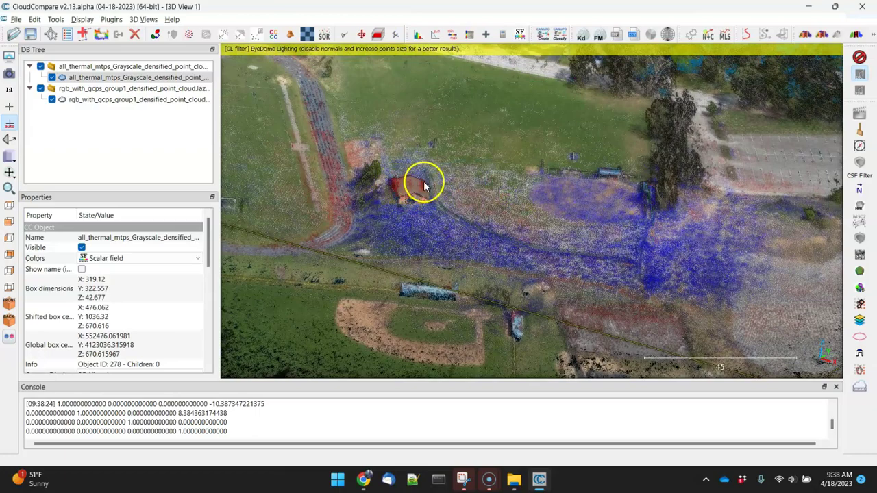
{"action": "left_click_drag", "start_coordinate": [525, 190], "coordinate": [535, 237]}
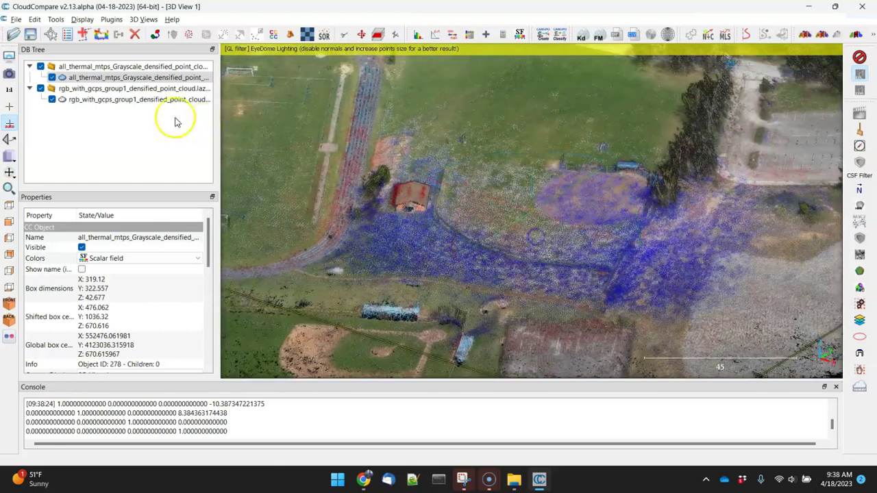
{"action": "left_click", "coordinate": [361, 35]}
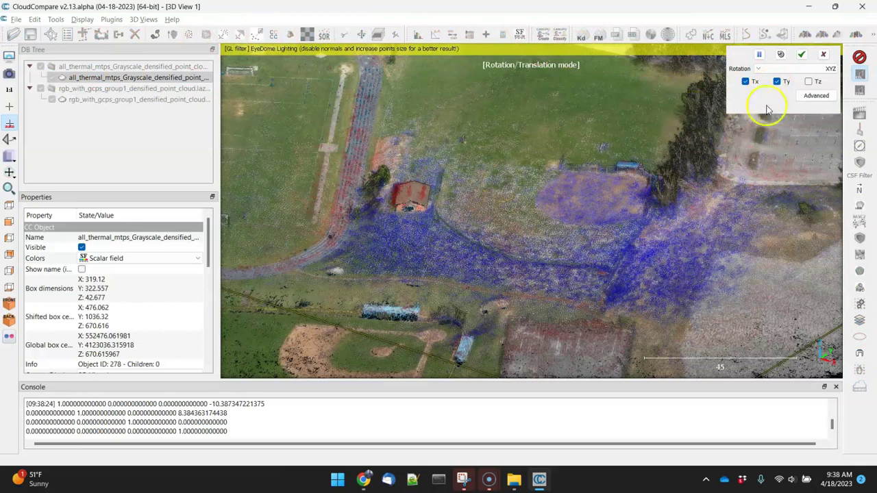
{"action": "left_click", "coordinate": [809, 81]}
{"action": "mouse_move", "coordinate": [528, 170]}
{"action": "left_mouse_down"}
{"action": "mouse_move", "coordinate": [537, 157]}
{"action": "mouse_move", "coordinate": [538, 164]}
{"action": "left_mouse_up"}
{"action": "left_click_drag", "start_coordinate": [425, 189], "coordinate": [505, 182]}
Step: Restrict translation to X and Y, nudge the thermal cloud about 0.9 in X and 0.6 in Y, and apply
{"action": "left_click", "coordinate": [778, 82]}
{"action": "left_click", "coordinate": [816, 83]}
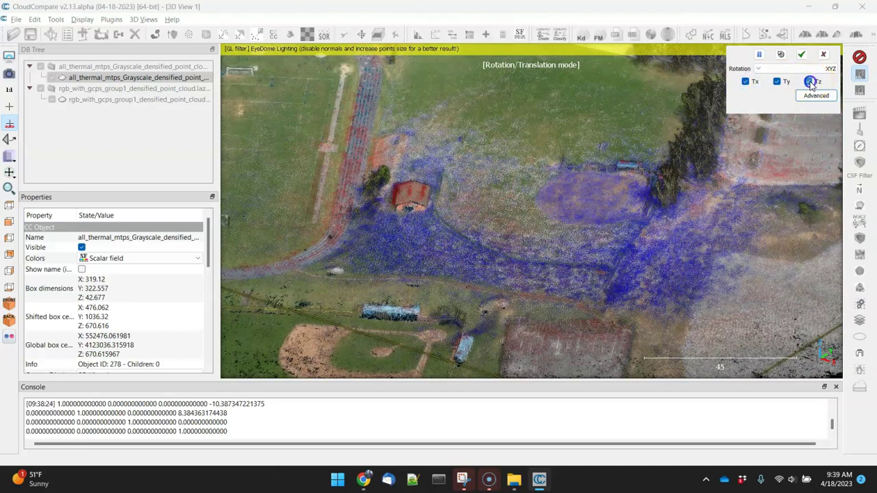
{"action": "mouse_move", "coordinate": [623, 164]}
{"action": "left_mouse_down"}
{"action": "mouse_move", "coordinate": [668, 157]}
{"action": "mouse_move", "coordinate": [618, 173]}
{"action": "left_mouse_up"}
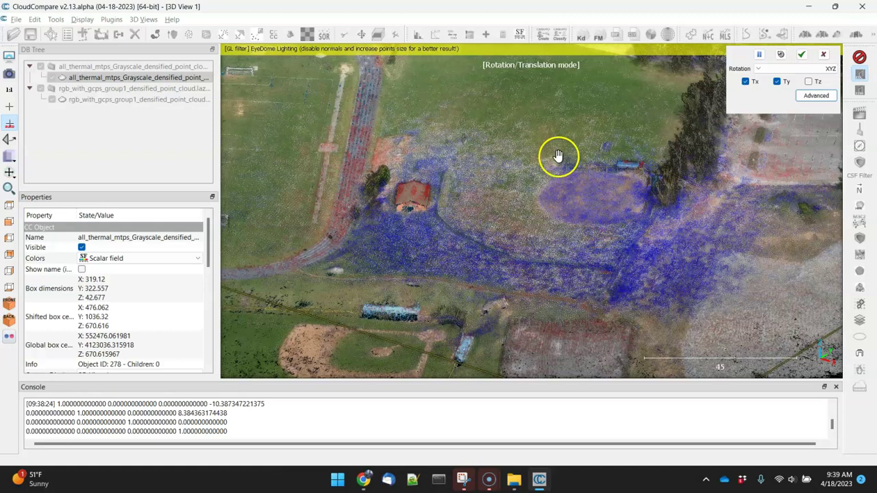
{"action": "left_click", "coordinate": [801, 54]}
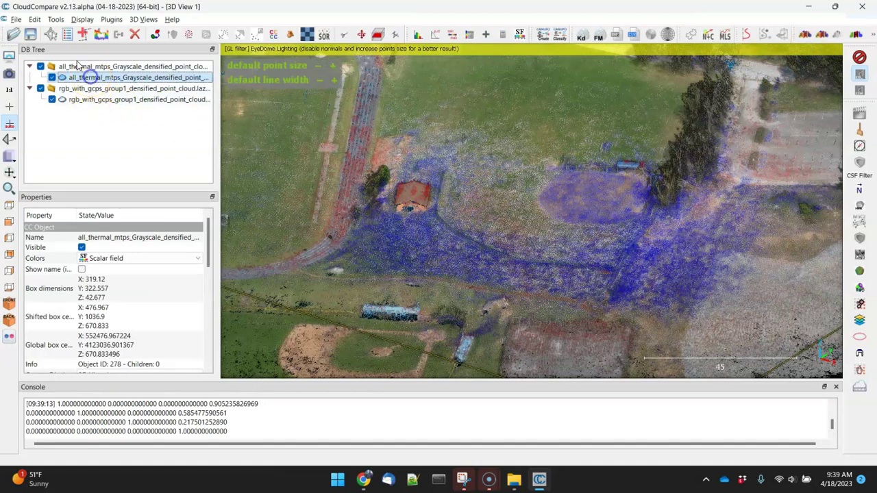
Step: Scale the thermal cloud by 0.975 in all dimensions, rescaling the global shift and without keeping the entity in place
{"action": "left_click", "coordinate": [58, 20]}
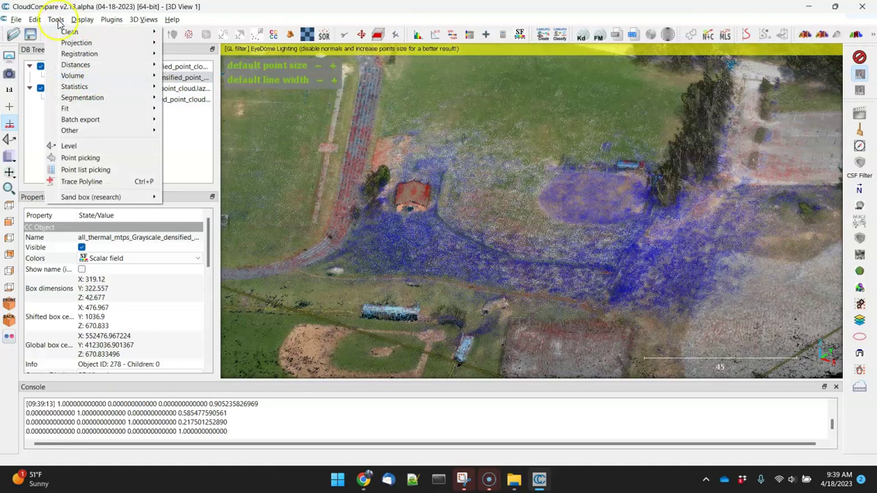
{"action": "mouse_move", "coordinate": [84, 110]}
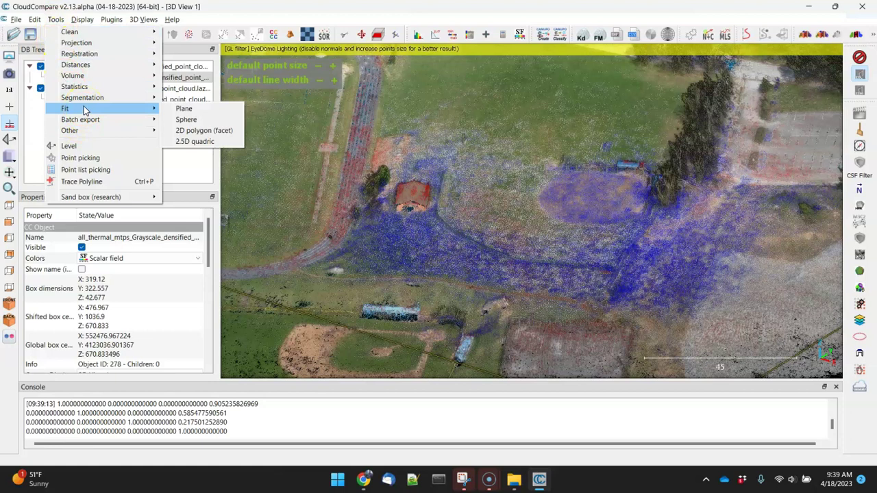
{"action": "mouse_move", "coordinate": [34, 19]}
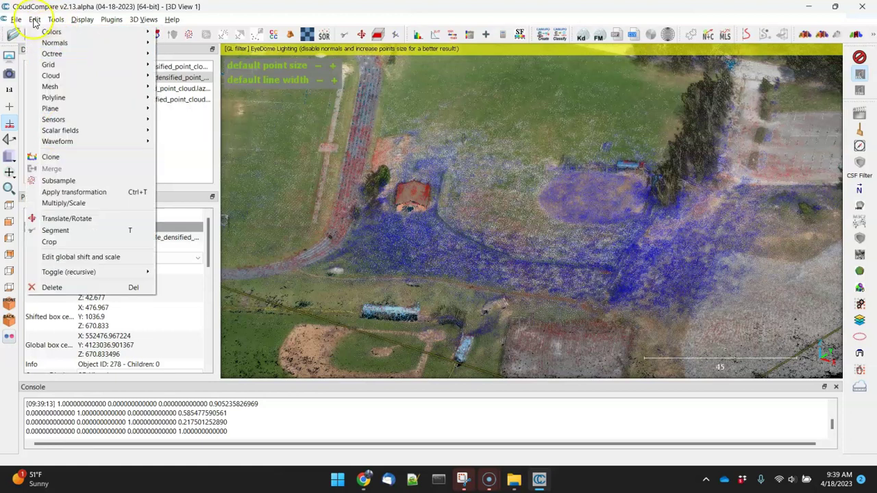
{"action": "left_click", "coordinate": [64, 205]}
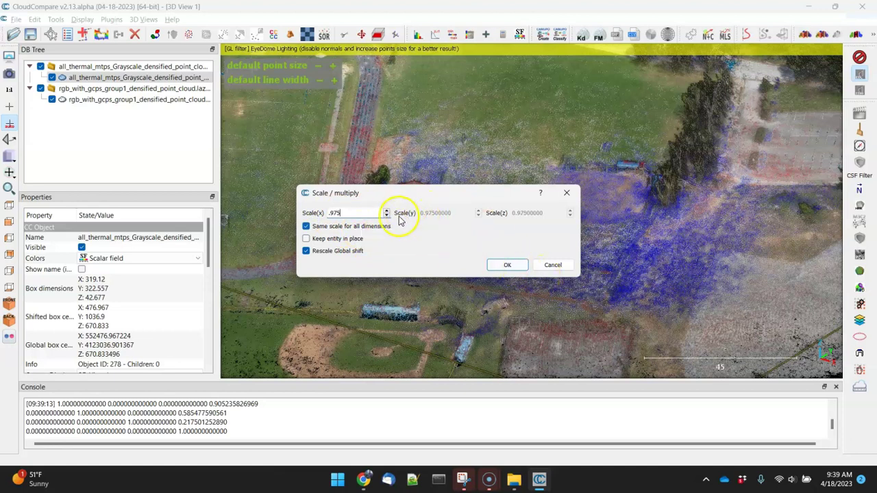
{"action": "left_click", "coordinate": [507, 268]}
{"action": "left_click_drag", "start_coordinate": [515, 264], "coordinate": [483, 181]}
{"action": "scroll", "coordinate": [485, 177], "scroll_direction": "up", "scroll_amount": 4}
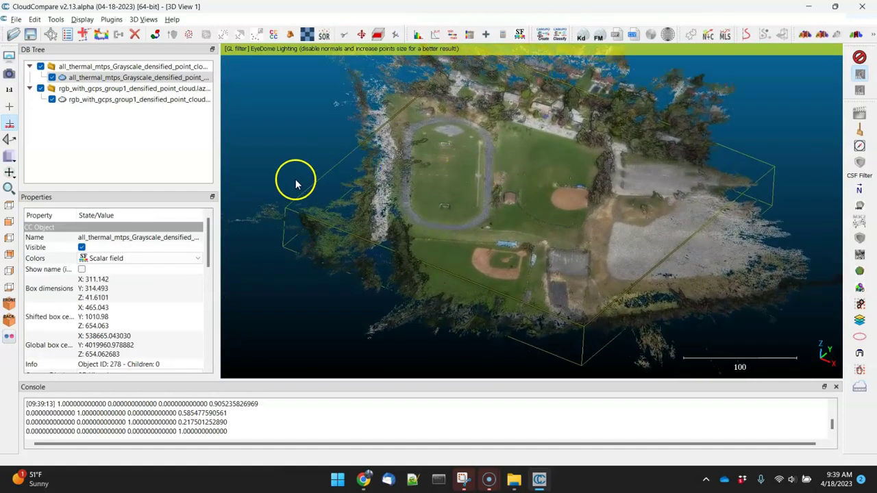
Step: Restrict translation to Z only and raise the thermal cloud about 14.9 to bring it up towards the RGB ground level
{"action": "left_click", "coordinate": [5, 207]}
{"action": "left_click_drag", "start_coordinate": [604, 269], "coordinate": [646, 158]}
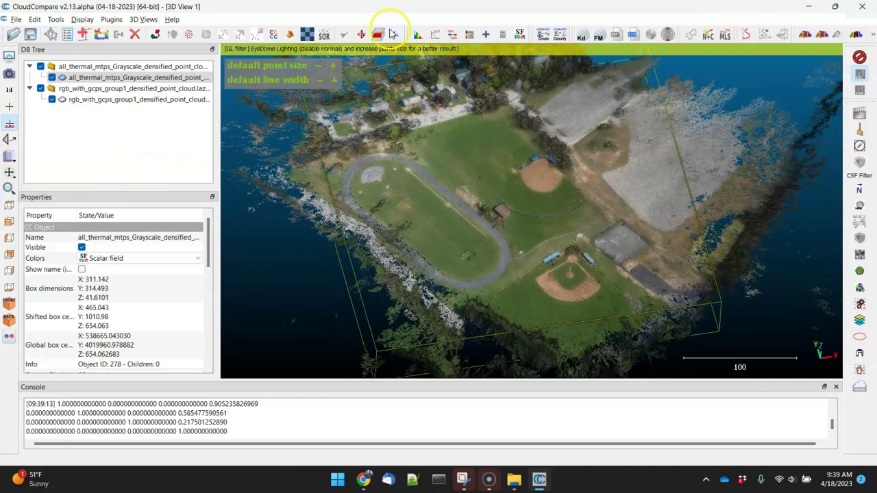
{"action": "left_click", "coordinate": [361, 35]}
{"action": "left_click", "coordinate": [809, 82]}
{"action": "left_click", "coordinate": [777, 82]}
{"action": "left_click", "coordinate": [746, 82]}
{"action": "left_click_drag", "start_coordinate": [588, 248], "coordinate": [603, 220]}
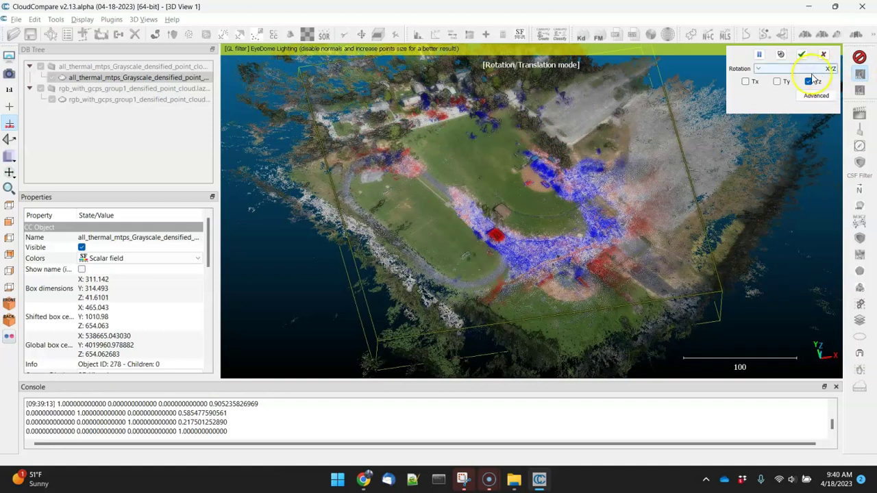
Step: Translate the thermal cloud only in X and Y, about 12.2 and 26.4, to match the RGB buildings, and apply
{"action": "left_click", "coordinate": [781, 82]}
{"action": "left_click", "coordinate": [808, 82]}
{"action": "left_click_drag", "start_coordinate": [523, 249], "coordinate": [529, 204]}
{"action": "right_click_drag", "start_coordinate": [529, 204], "coordinate": [529, 204]}
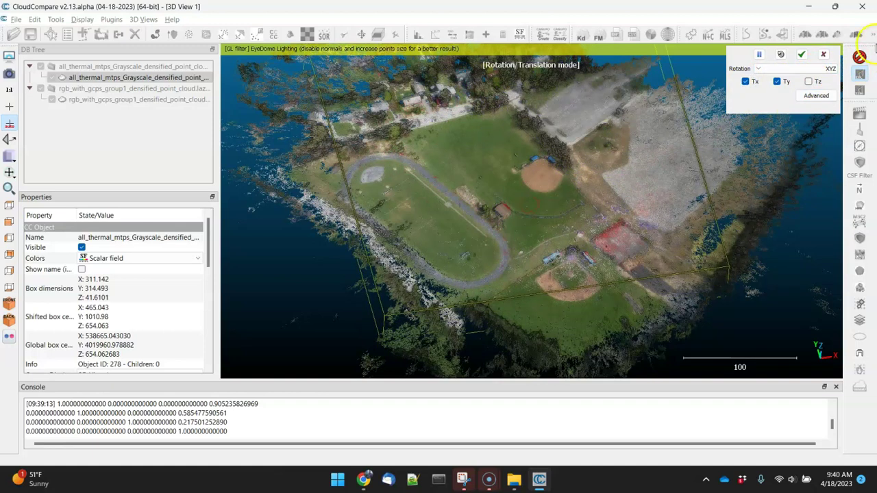
{"action": "left_click", "coordinate": [802, 52]}
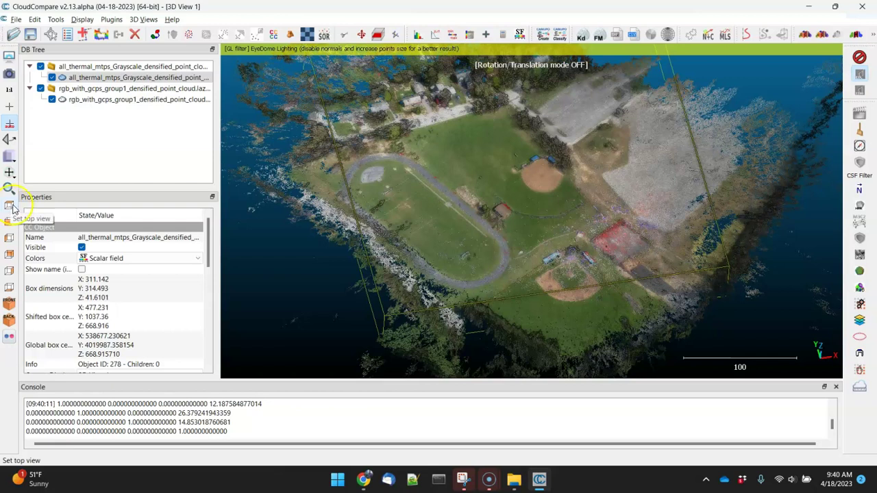
Step: Restrict translation to Z only, raise the thermal cloud about 2.0 against the RGB surface, and apply
{"action": "left_click", "coordinate": [361, 34]}
{"action": "left_click", "coordinate": [808, 82]}
{"action": "left_click", "coordinate": [778, 81]}
{"action": "right_click_drag", "start_coordinate": [580, 183], "coordinate": [583, 181]}
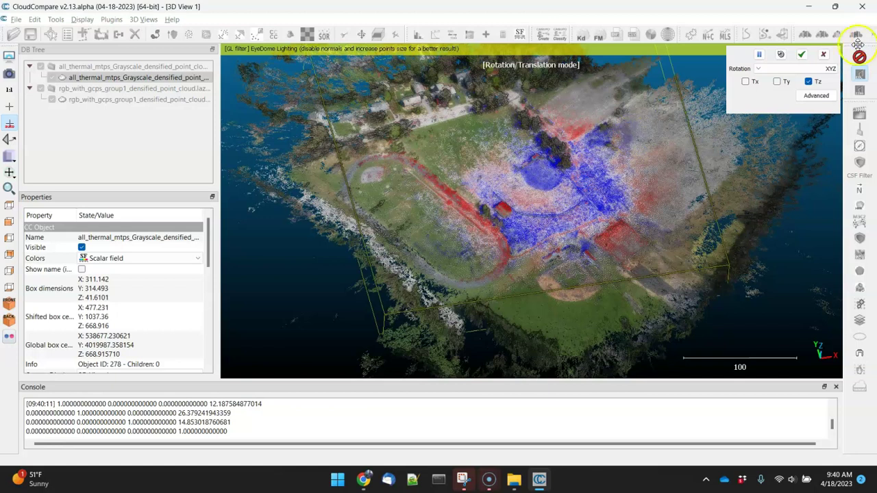
{"action": "left_click", "coordinate": [802, 55]}
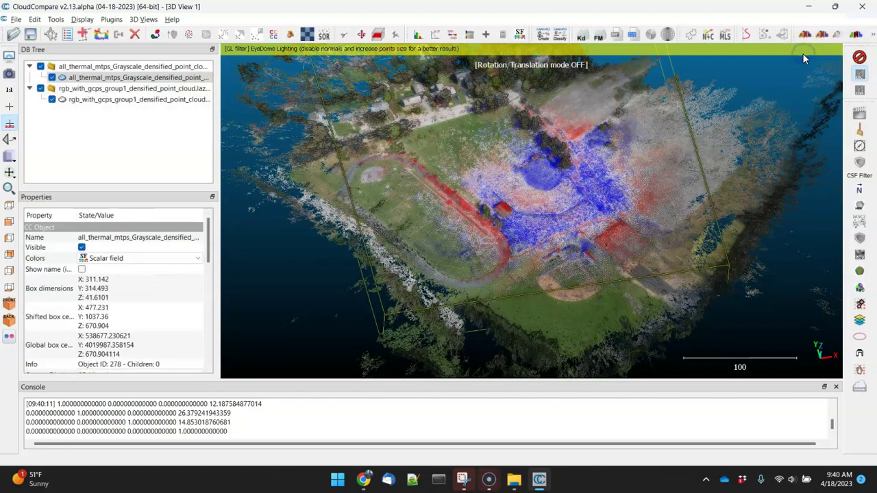
Step: Examine the horizontal alignment of the thermal and RGB clouds around the red-roofed building from the top view
{"action": "left_click", "coordinate": [7, 140]}
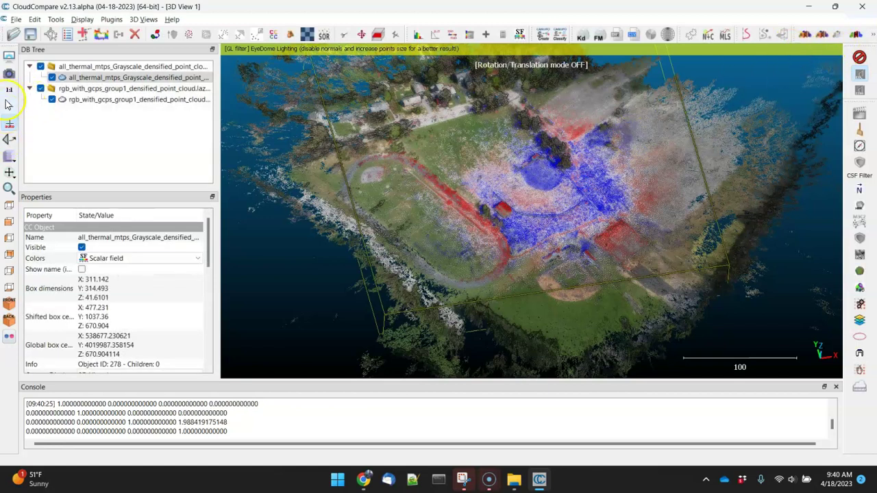
{"action": "left_click", "coordinate": [9, 205]}
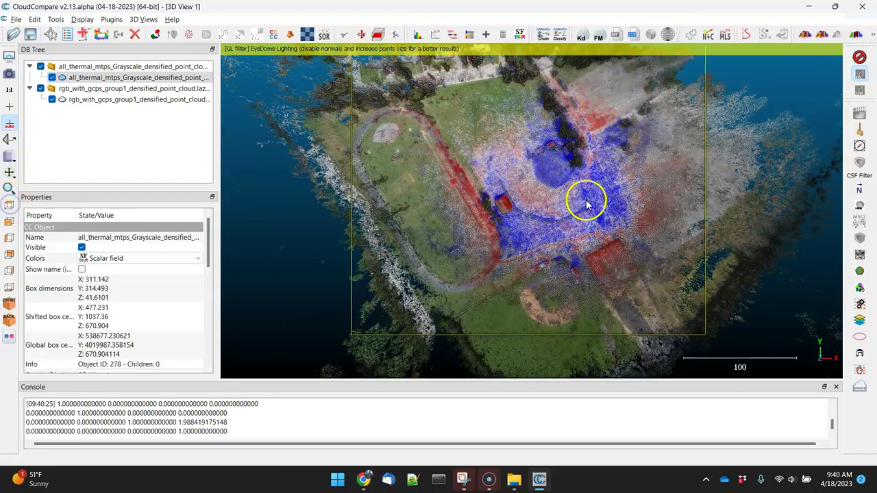
{"action": "scroll", "coordinate": [546, 199], "scroll_direction": "up", "scroll_amount": 8}
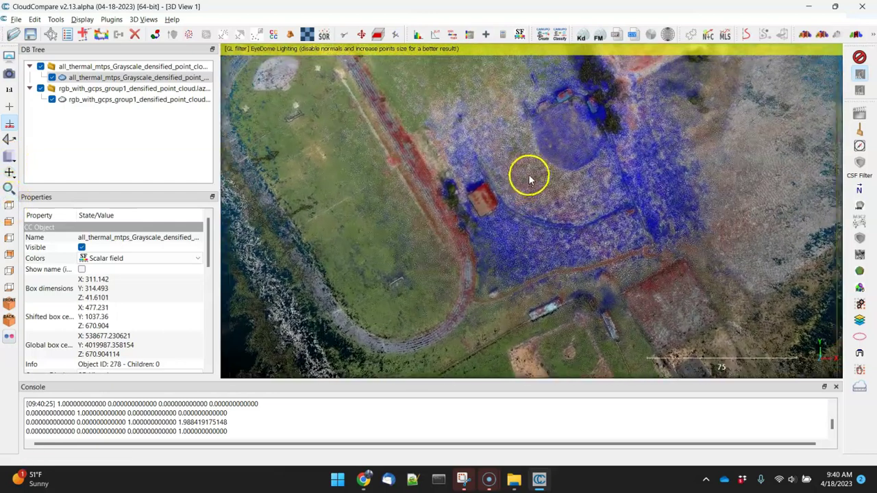
{"action": "scroll", "coordinate": [542, 165], "scroll_direction": "up", "scroll_amount": 3}
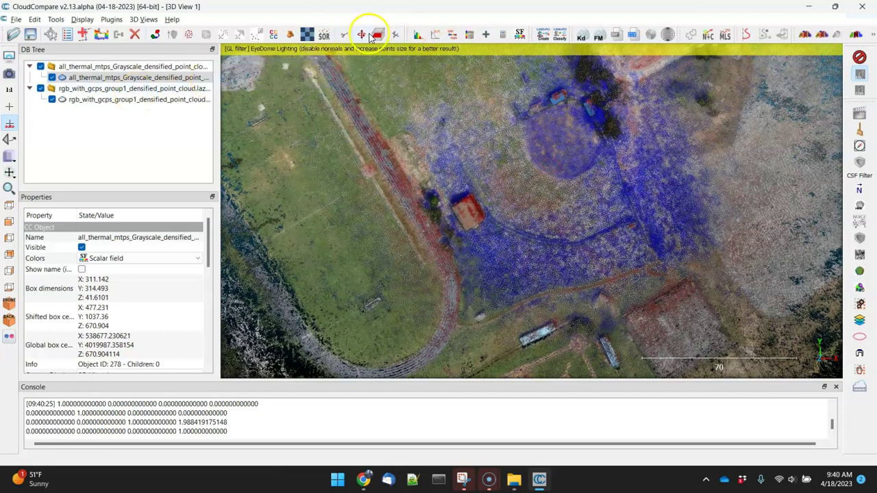
{"action": "left_click", "coordinate": [345, 36]}
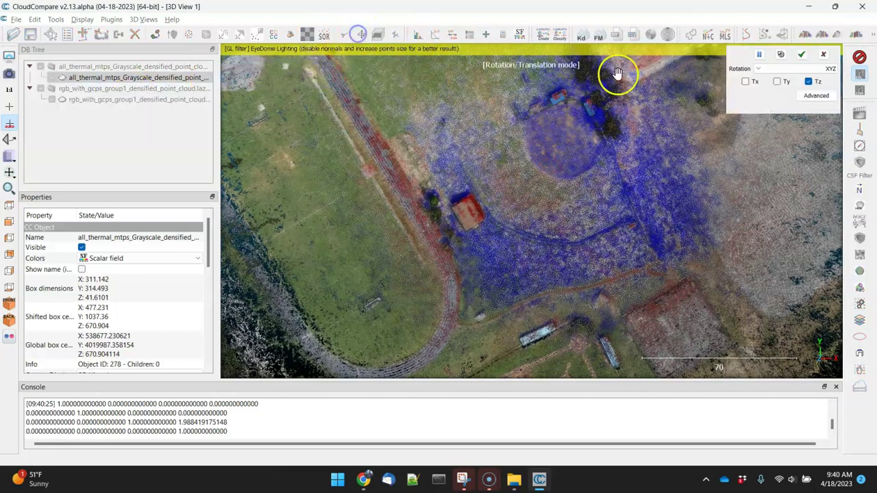
{"action": "left_click", "coordinate": [778, 82]}
{"action": "left_click", "coordinate": [809, 82]}
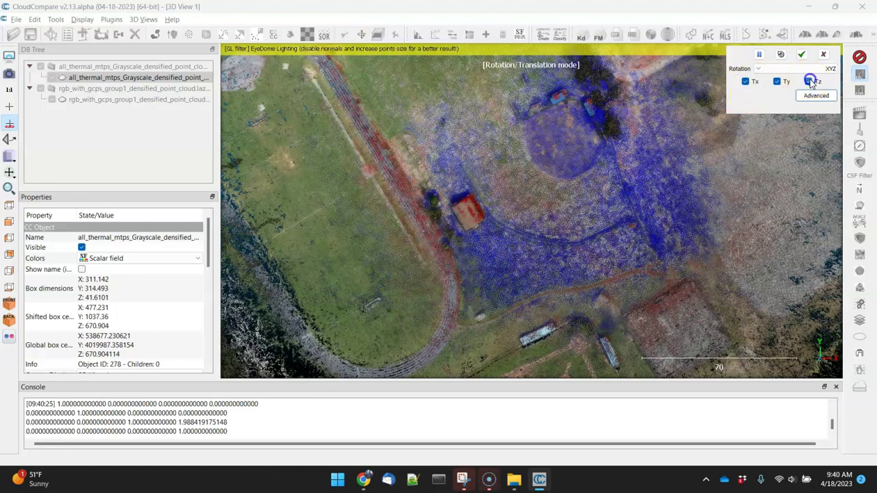
{"action": "left_click_drag", "start_coordinate": [632, 151], "coordinate": [560, 304]}
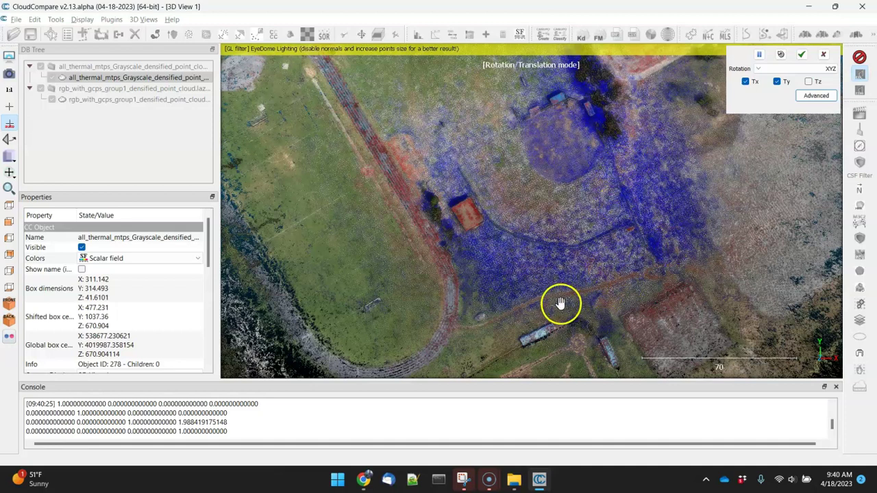
{"action": "left_click", "coordinate": [777, 82]}
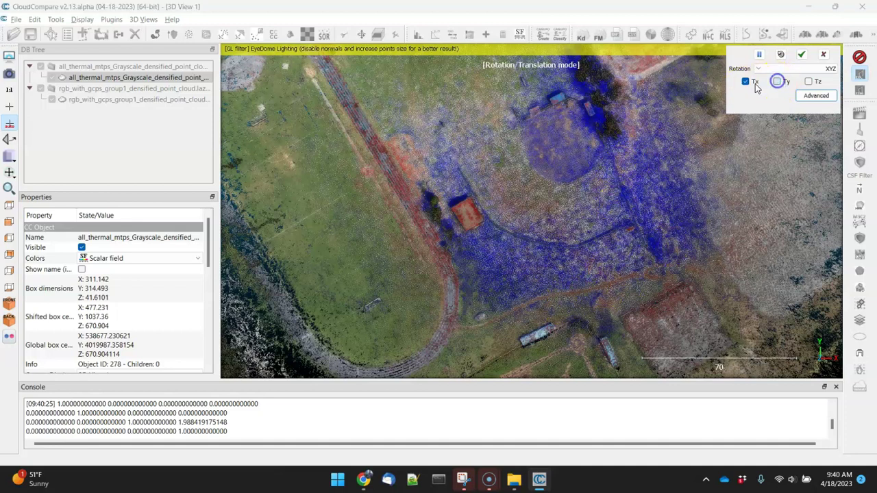
{"action": "left_click", "coordinate": [746, 82]}
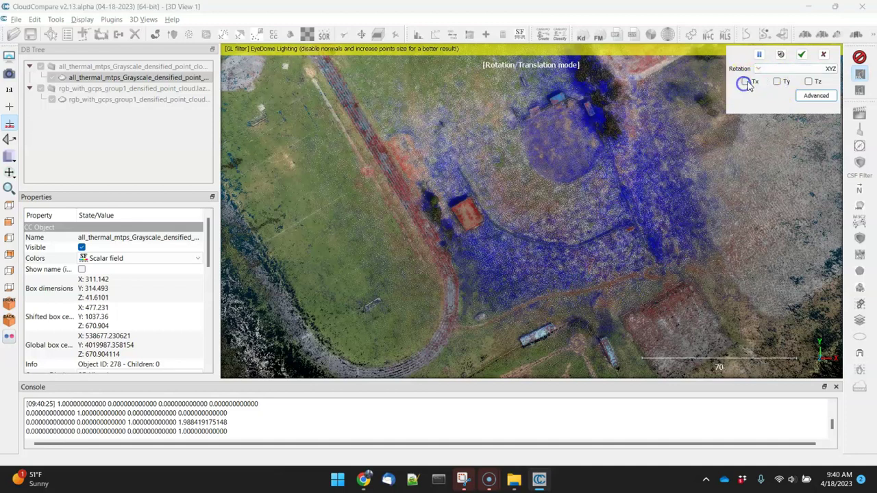
{"action": "left_click", "coordinate": [809, 83]}
{"action": "left_click_drag", "start_coordinate": [701, 165], "coordinate": [665, 143]}
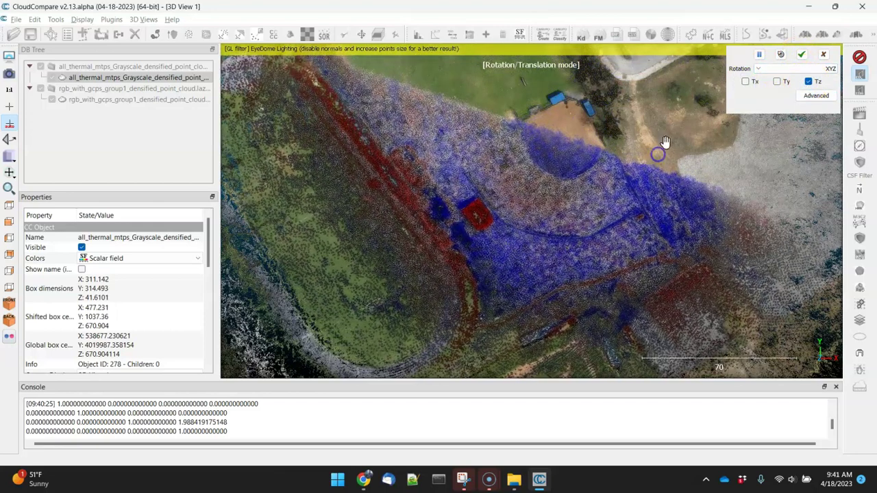
{"action": "left_click", "coordinate": [802, 55]}
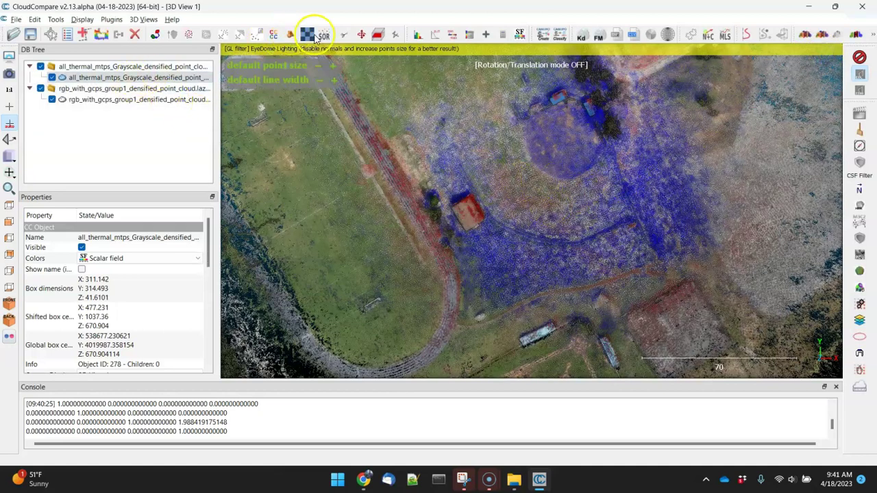
Step: Set rotation to None and translate the thermal cloud only in X and Y, about -0.6 and -1.4
{"action": "left_click", "coordinate": [361, 35]}
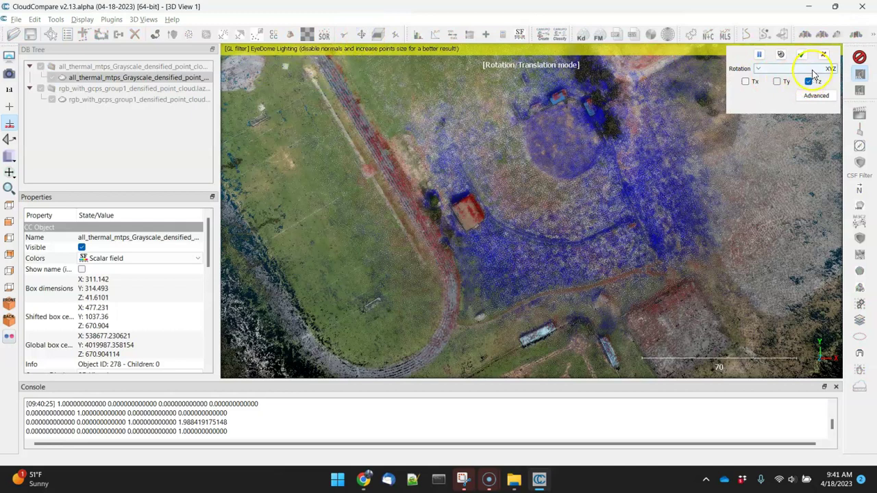
{"action": "left_click", "coordinate": [797, 70]}
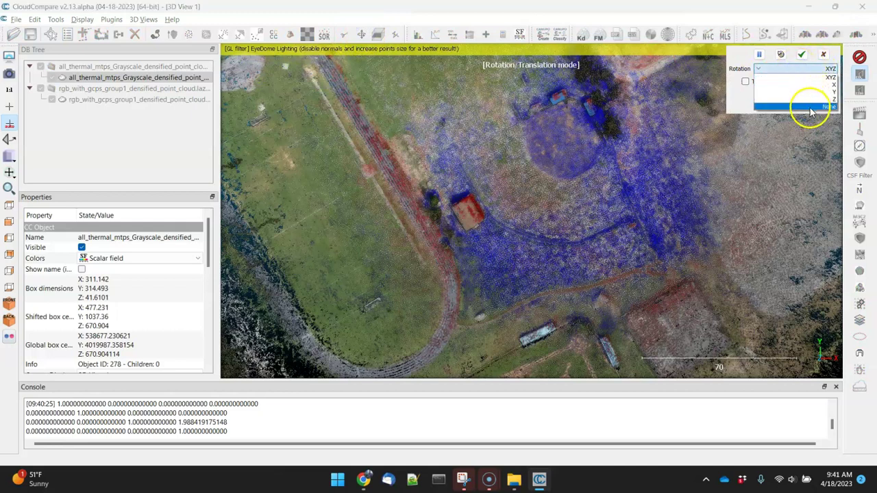
{"action": "left_click", "coordinate": [809, 108]}
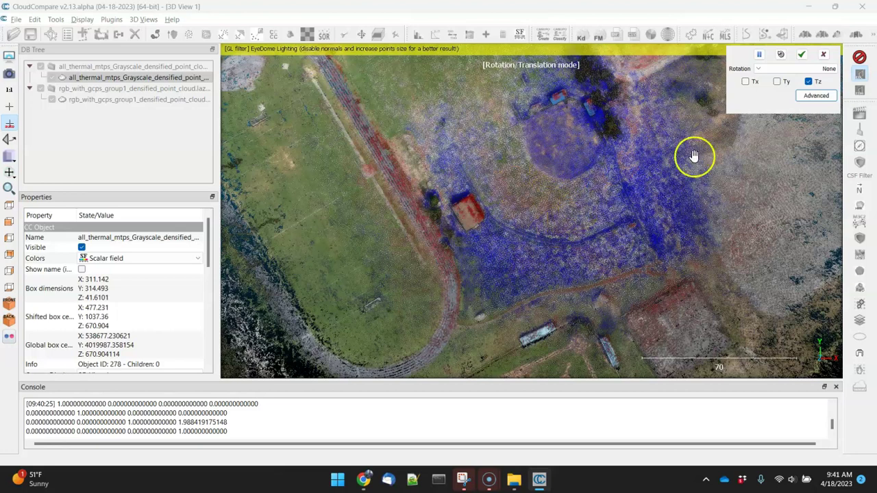
{"action": "left_click", "coordinate": [745, 81]}
{"action": "left_click", "coordinate": [808, 82]}
{"action": "left_click", "coordinate": [593, 169]}
{"action": "right_click_drag", "start_coordinate": [568, 186], "coordinate": [568, 187]}
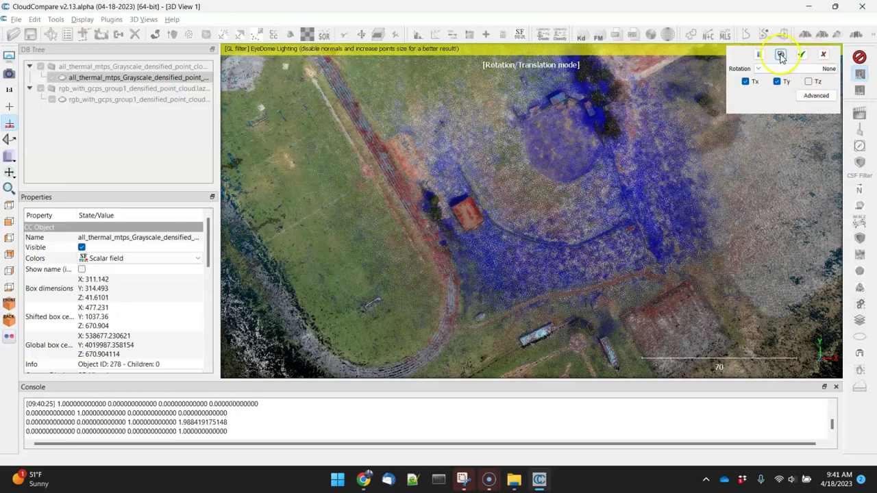
Step: Pause the transformation to view the clouds obliquely, lower the thermal cloud about 0.22 in Z only, and apply
{"action": "left_click", "coordinate": [758, 55]}
{"action": "left_click_drag", "start_coordinate": [685, 254], "coordinate": [471, 94]}
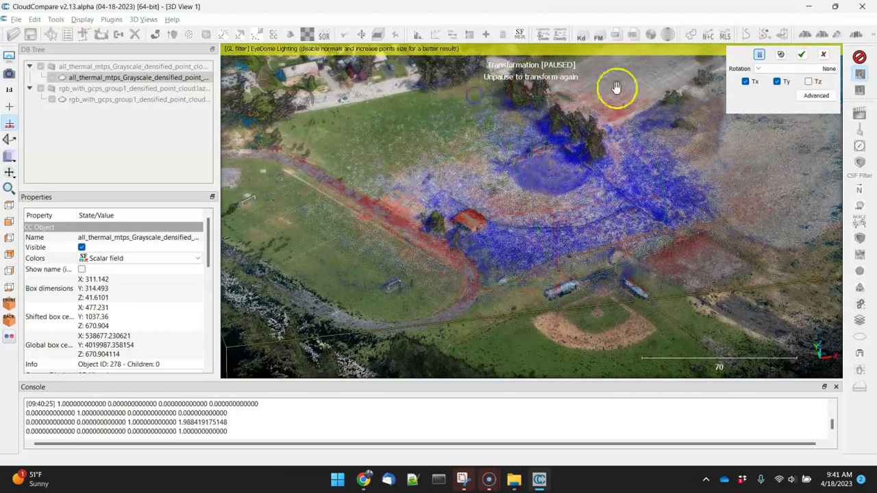
{"action": "left_click", "coordinate": [809, 82]}
{"action": "left_click", "coordinate": [777, 82]}
{"action": "left_click", "coordinate": [745, 81]}
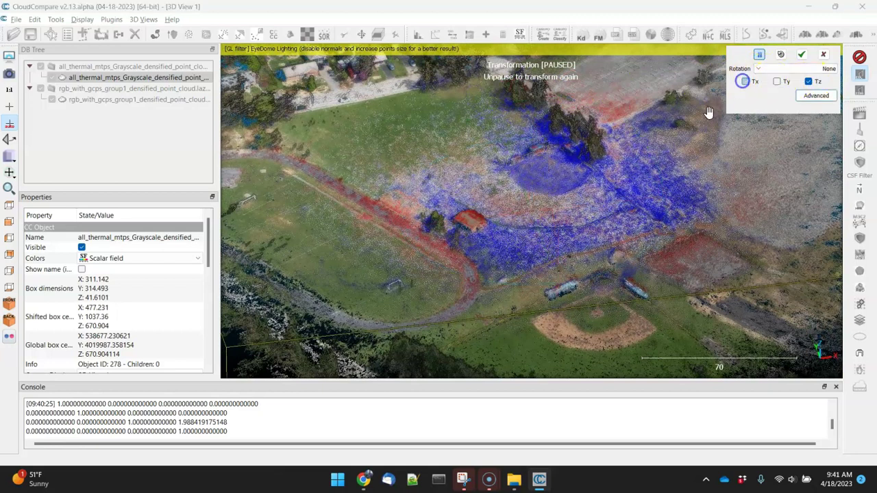
{"action": "right_click_drag", "start_coordinate": [526, 279], "coordinate": [510, 304]}
{"action": "left_click", "coordinate": [759, 54]}
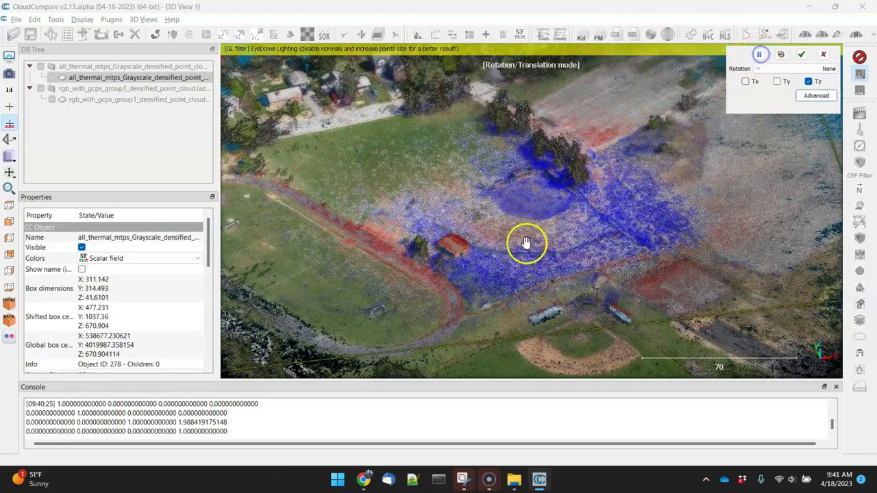
{"action": "mouse_move", "coordinate": [520, 254]}
{"action": "right_mouse_down"}
{"action": "mouse_move", "coordinate": [524, 242]}
{"action": "mouse_move", "coordinate": [525, 254]}
{"action": "mouse_move", "coordinate": [582, 260]}
{"action": "mouse_move", "coordinate": [530, 254]}
{"action": "right_mouse_up"}
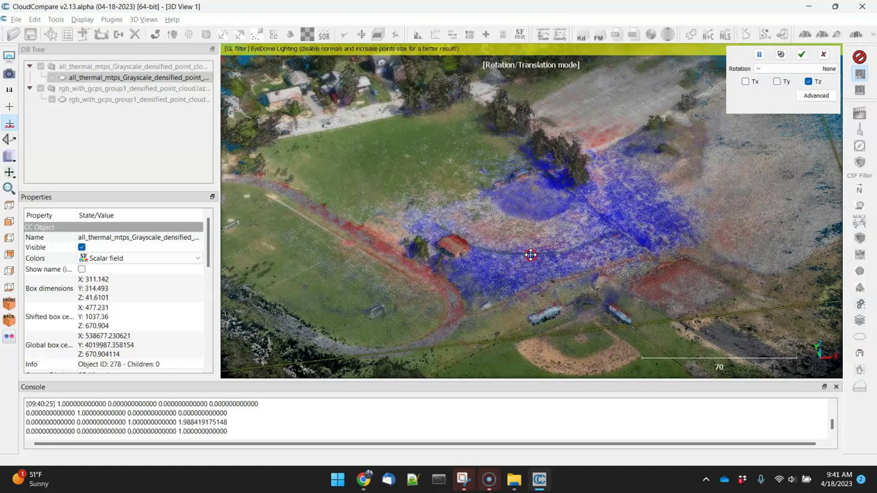
{"action": "left_click", "coordinate": [801, 54]}
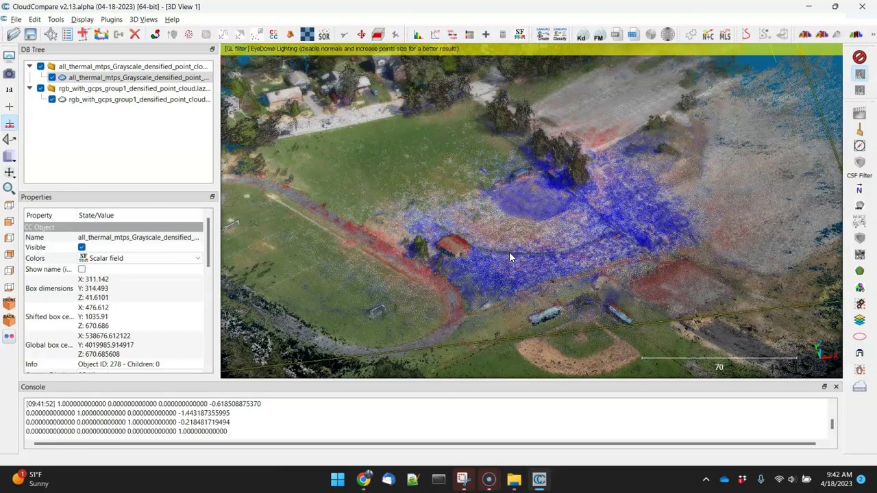
Step: Interpolate the thermal cloud's scalar field onto the RGB cloud using 6 nearest neighbors and a normal distribution with sigma 4.660331
{"action": "left_click", "coordinate": [117, 101], "text": "ctrl"}
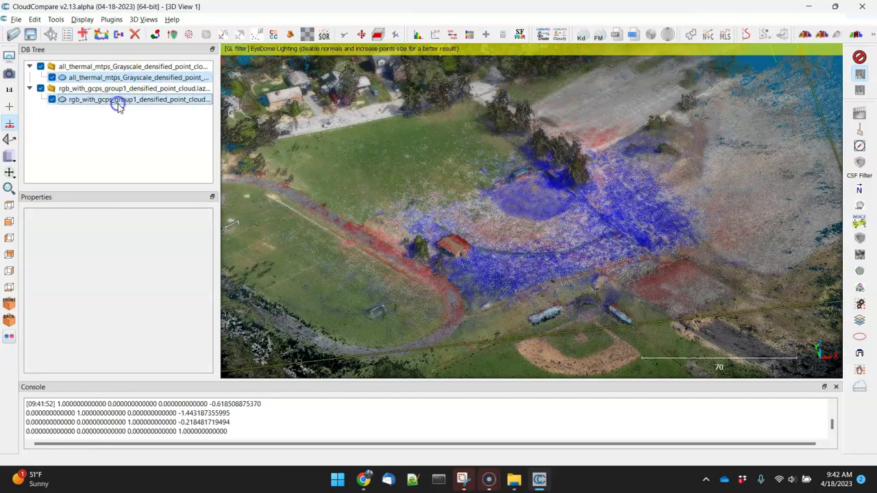
{"action": "left_click", "coordinate": [34, 21]}
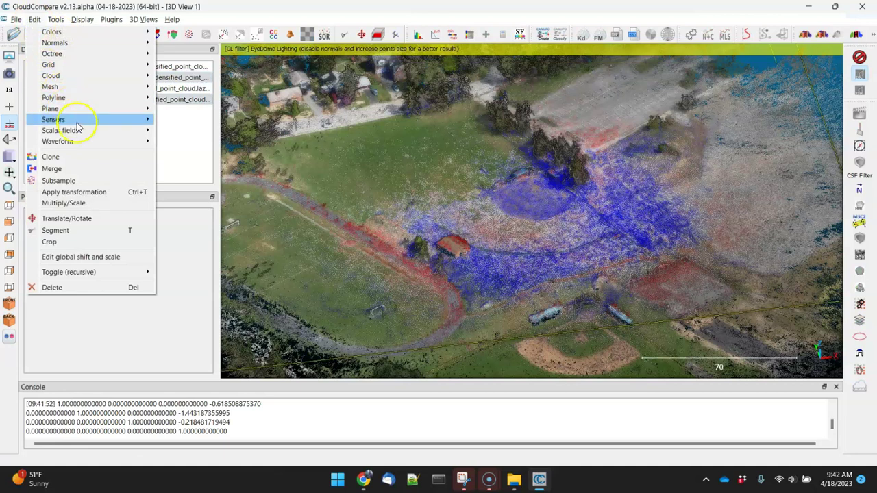
{"action": "mouse_move", "coordinate": [76, 131]}
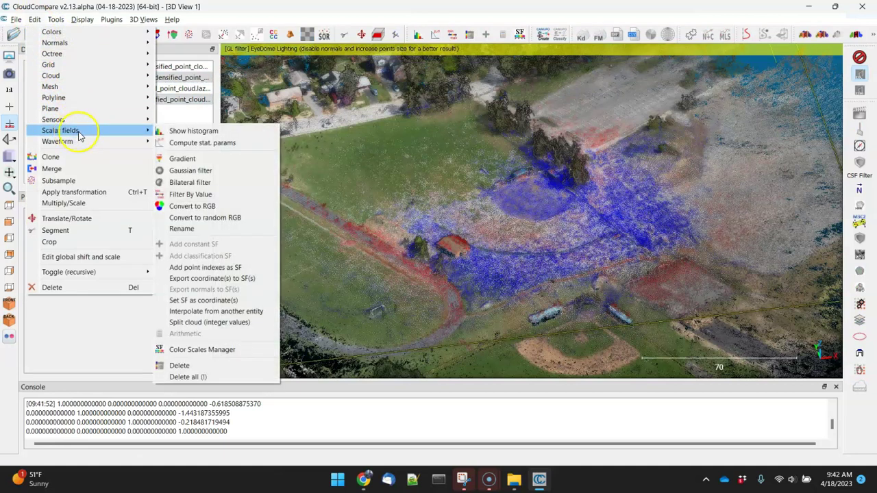
{"action": "left_click", "coordinate": [233, 311]}
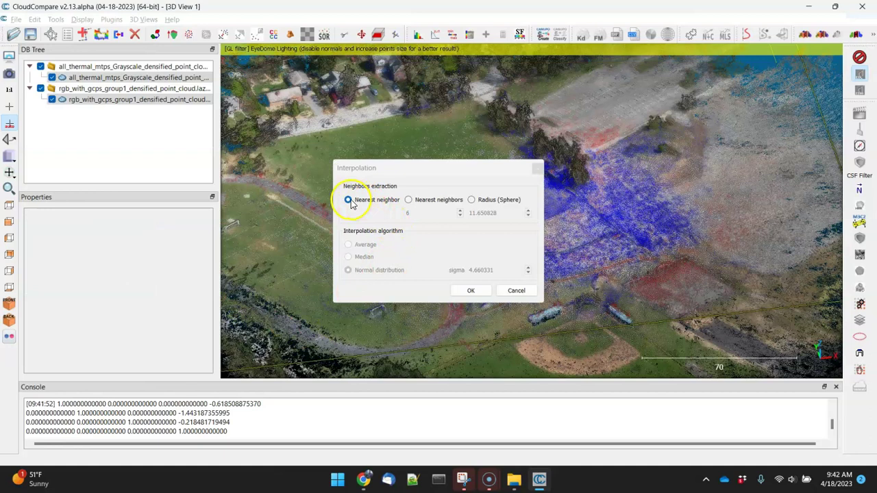
{"action": "left_click", "coordinate": [410, 200]}
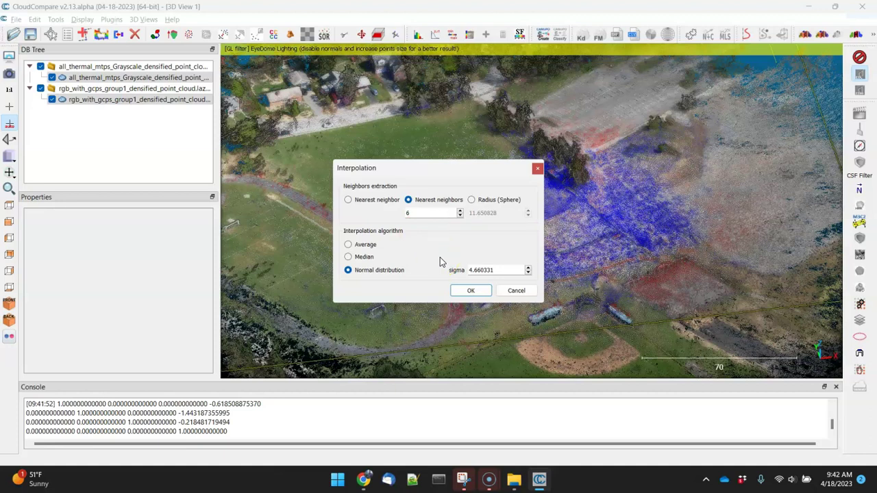
{"action": "left_click", "coordinate": [471, 290]}
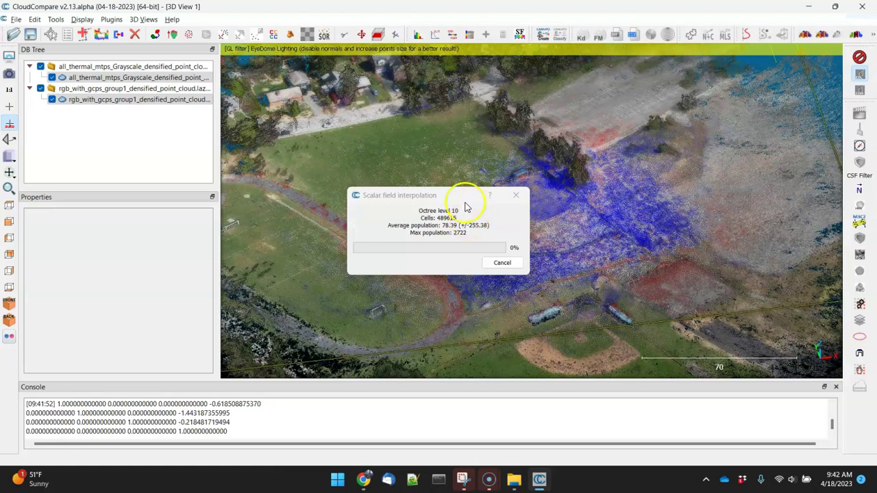
{"action": "key", "text": "alt+Tab"}
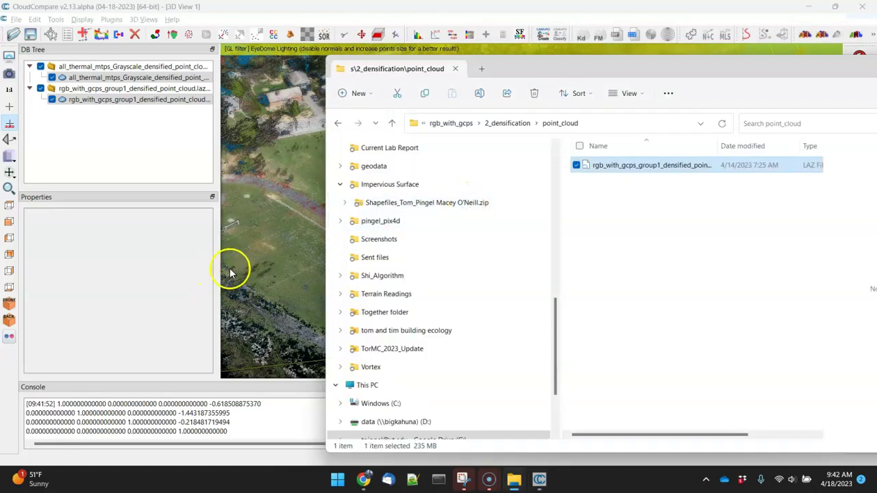
{"action": "left_click", "coordinate": [263, 215]}
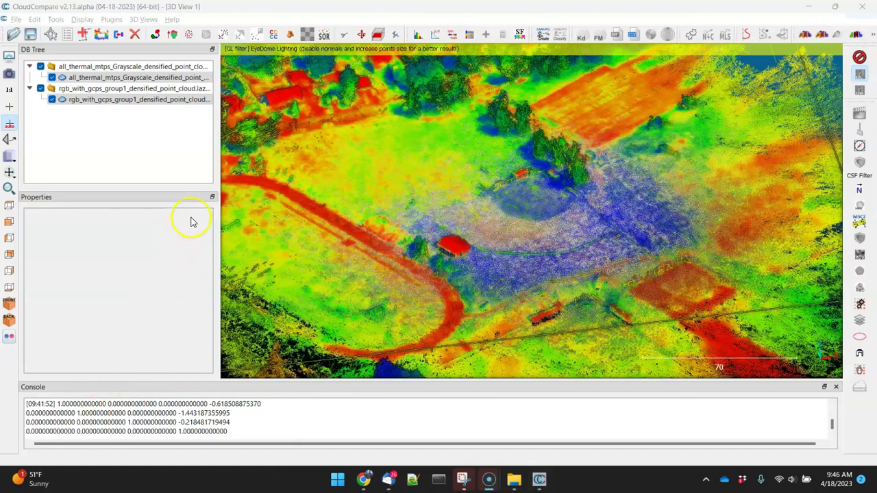
Step: View the thermal cloud alone, then hide it and display only the RGB cloud with its interpolated thermal scalar field
{"action": "left_click", "coordinate": [52, 100]}
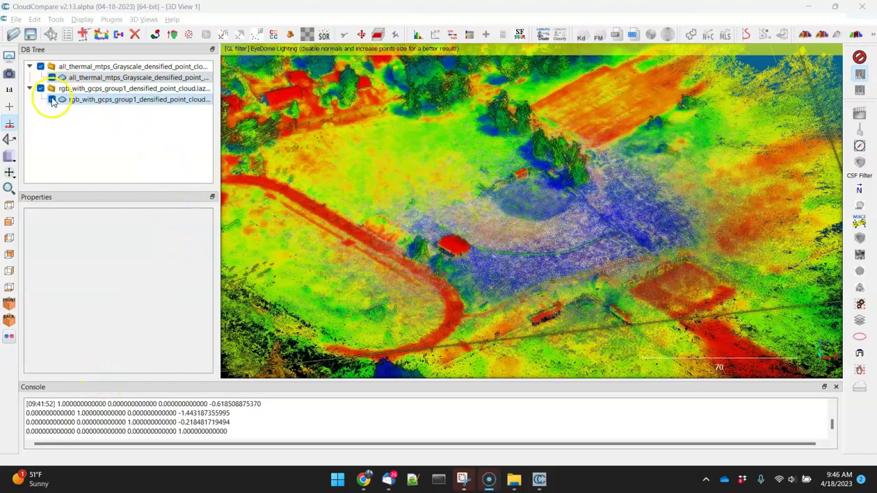
{"action": "left_click_drag", "start_coordinate": [401, 237], "coordinate": [402, 214]}
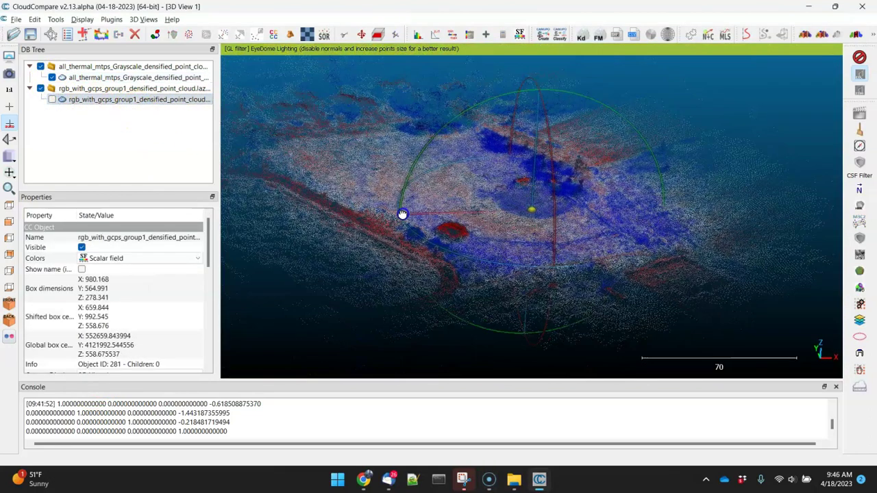
{"action": "left_click", "coordinate": [52, 100]}
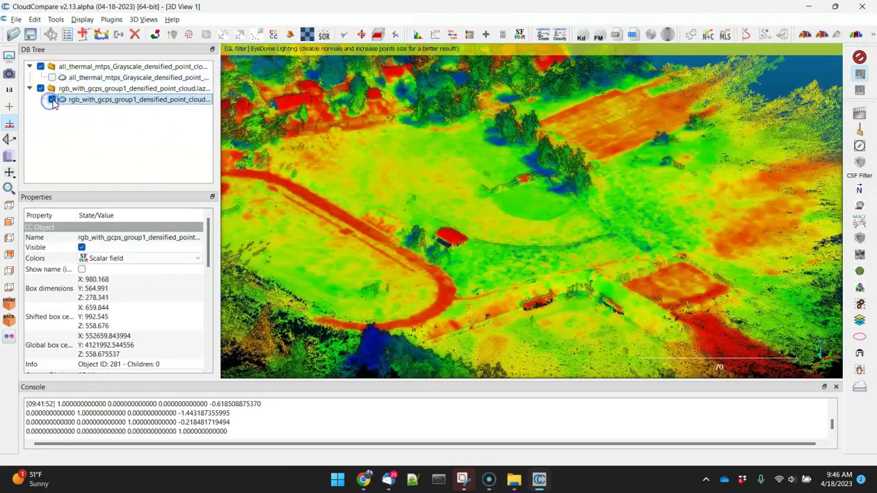
{"action": "left_click_drag", "start_coordinate": [448, 235], "coordinate": [459, 250]}
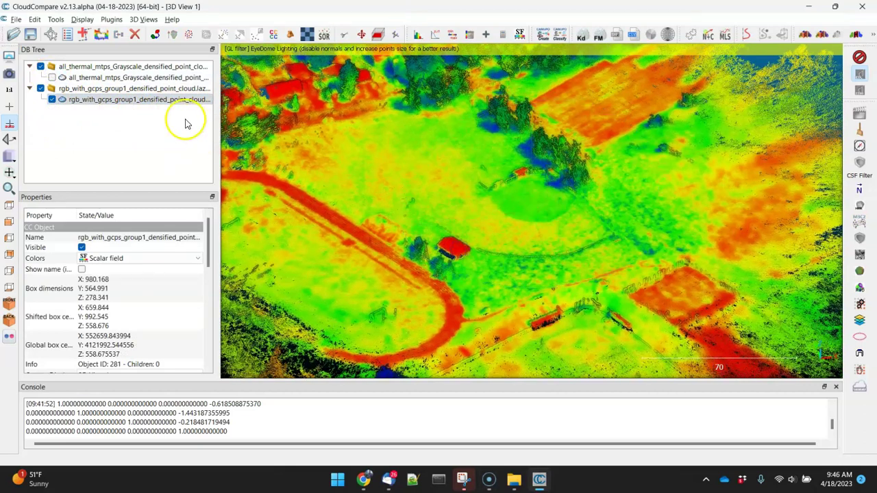
Step: Change the RGB cloud's scalar field color scale to Blue>White>Red
{"action": "left_click_drag", "start_coordinate": [209, 228], "coordinate": [205, 305]}
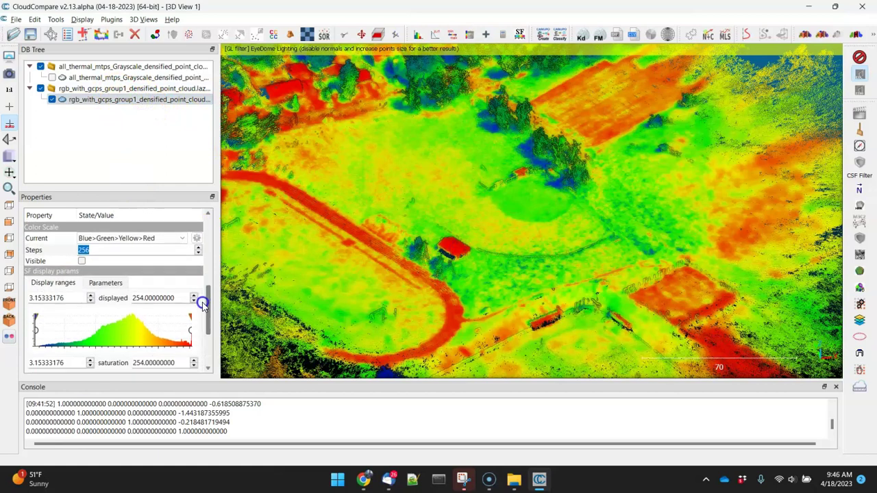
{"action": "left_click", "coordinate": [181, 238]}
{"action": "left_click", "coordinate": [155, 258]}
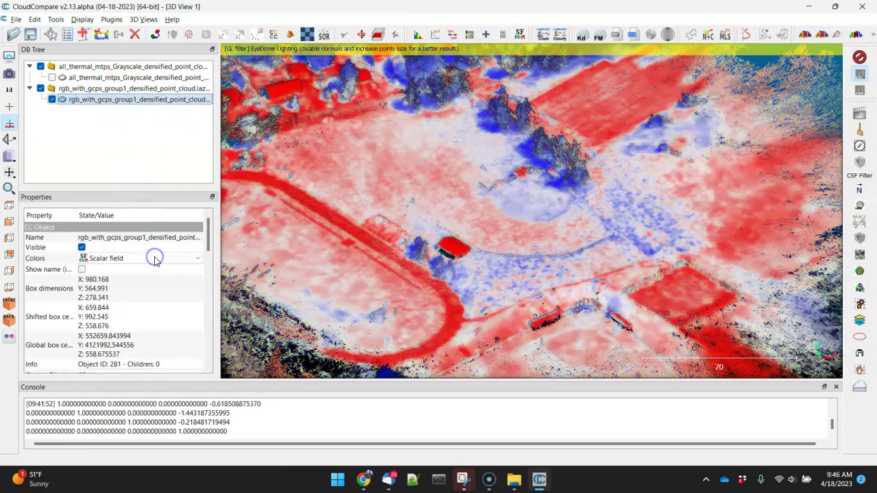
{"action": "left_click_drag", "start_coordinate": [574, 250], "coordinate": [564, 240]}
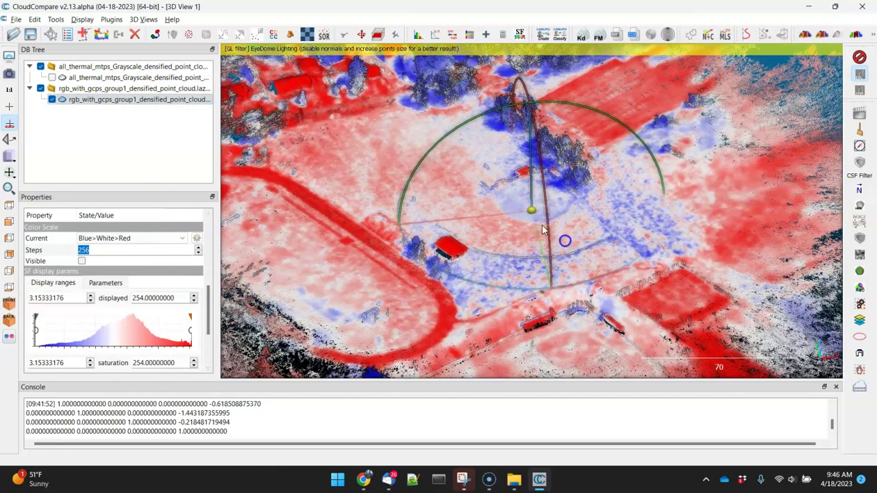
Step: Reapply the EyeDome Lighting shader to the 3D view
{"action": "left_click", "coordinate": [82, 19]}
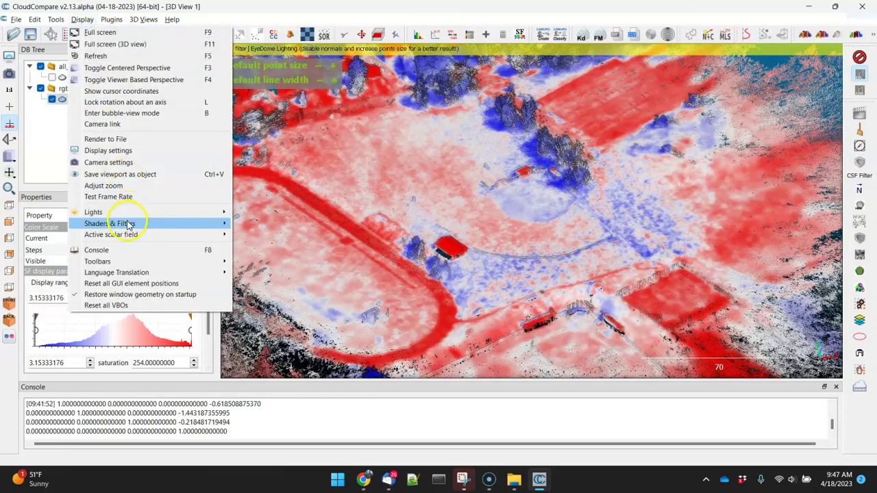
{"action": "mouse_move", "coordinate": [129, 224]}
{"action": "left_click", "coordinate": [236, 235]}
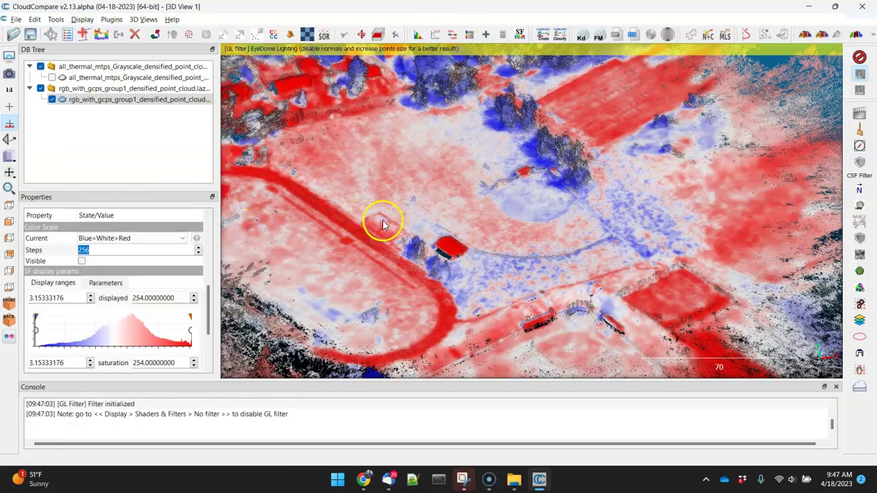
Step: Raise the lower saturation limit of the RGB cloud's scalar field to about 57.84
{"action": "left_click_drag", "start_coordinate": [422, 213], "coordinate": [527, 285]}
{"action": "left_click_drag", "start_coordinate": [421, 260], "coordinate": [478, 315]}
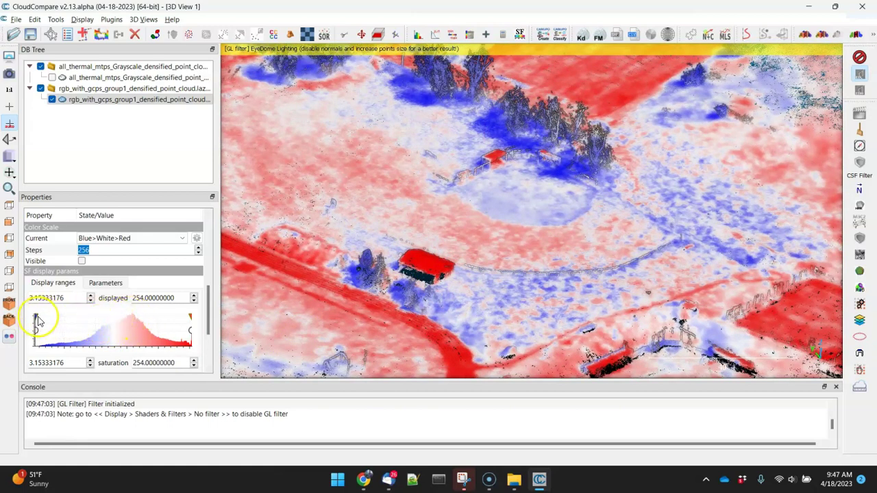
{"action": "left_click_drag", "start_coordinate": [54, 316], "coordinate": [77, 323]}
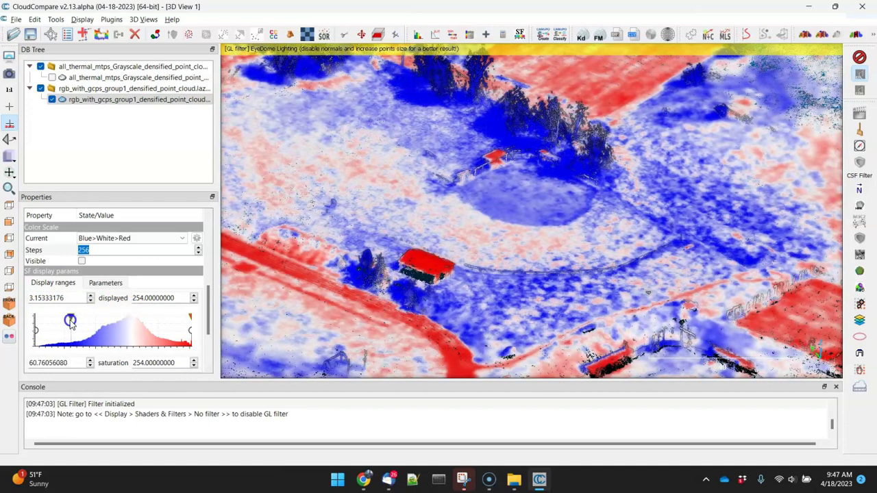
Step: Examine the thermal coloring of the RGB cloud around the red-roofed building, trees and ball field from several angles
{"action": "left_click_drag", "start_coordinate": [589, 243], "coordinate": [348, 130]}
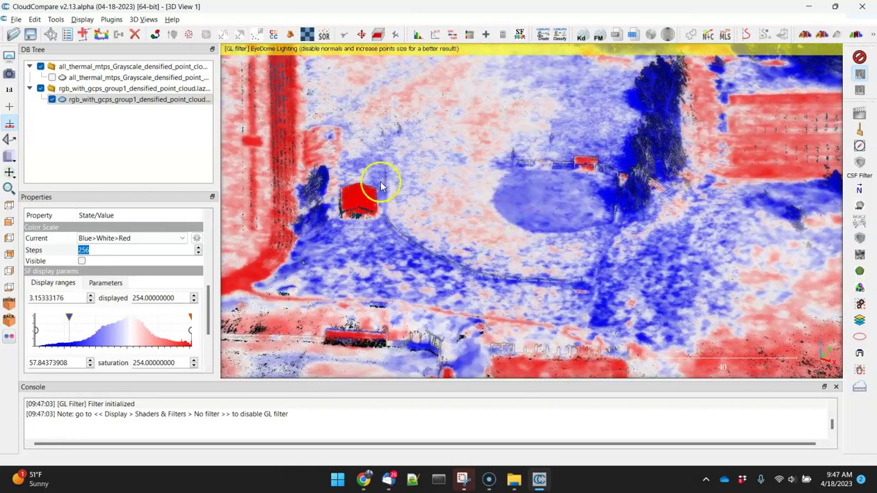
{"action": "left_click_drag", "start_coordinate": [431, 280], "coordinate": [513, 133]}
{"action": "left_click_drag", "start_coordinate": [576, 182], "coordinate": [617, 260]}
{"action": "right_click_drag", "start_coordinate": [574, 258], "coordinate": [567, 302]}
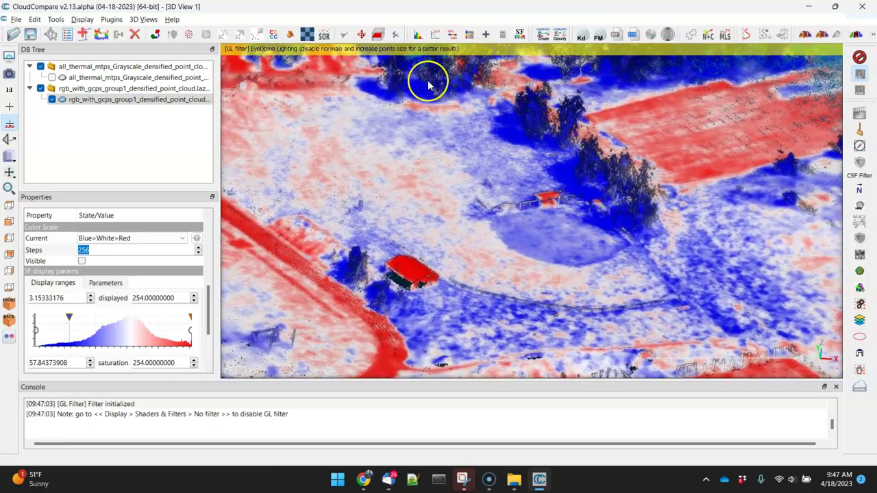
{"action": "left_click_drag", "start_coordinate": [579, 306], "coordinate": [466, 240]}
{"action": "right_click_drag", "start_coordinate": [466, 240], "coordinate": [491, 241]}
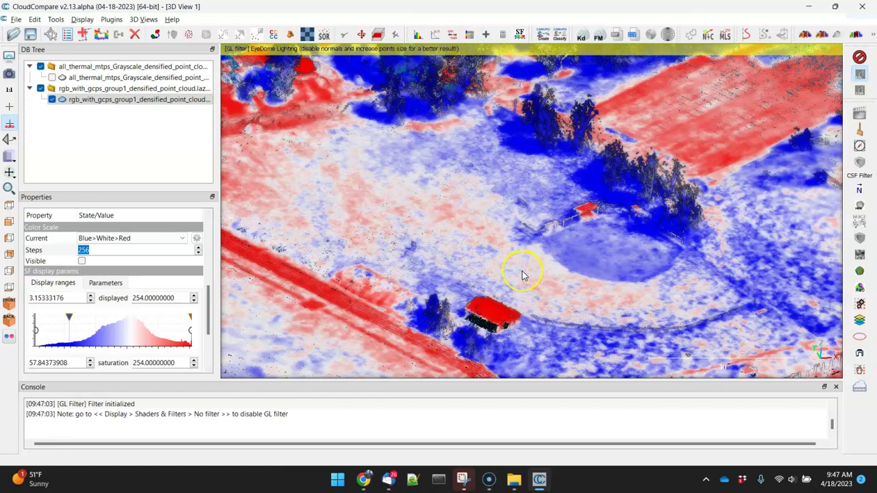
{"action": "left_click", "coordinate": [491, 234]}
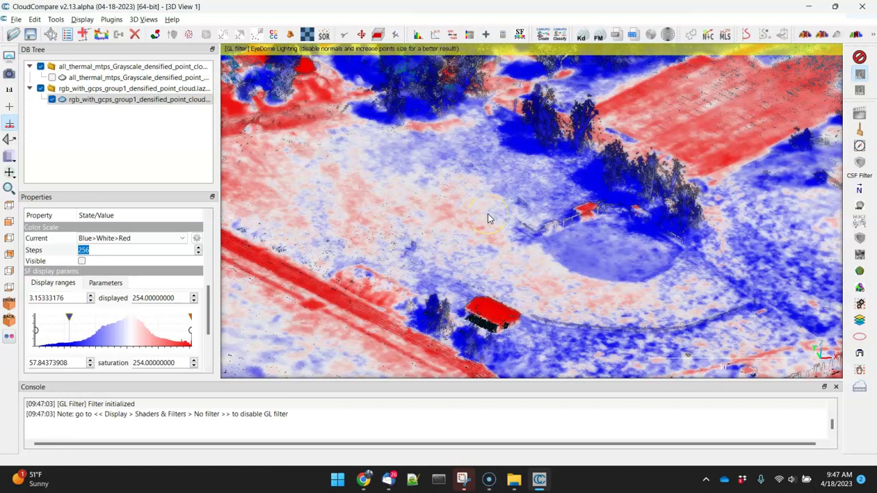
{"action": "left_click_drag", "start_coordinate": [505, 236], "coordinate": [590, 306]}
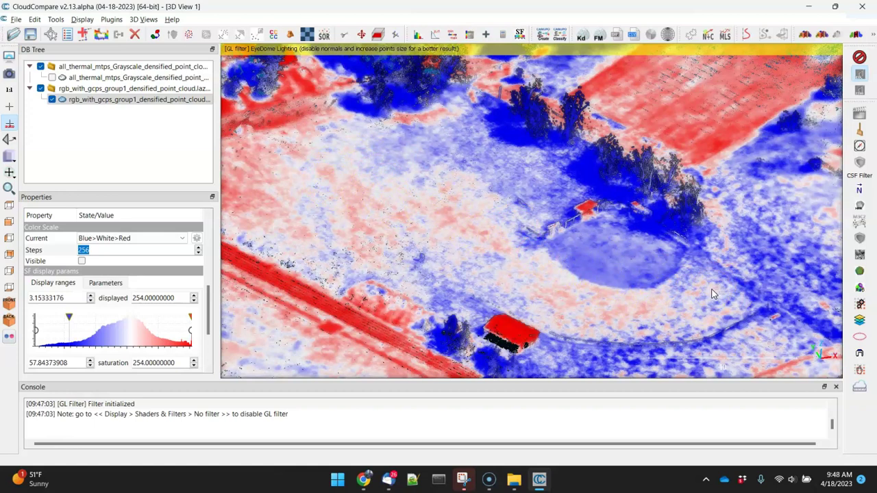
{"action": "left_click_drag", "start_coordinate": [449, 206], "coordinate": [447, 270]}
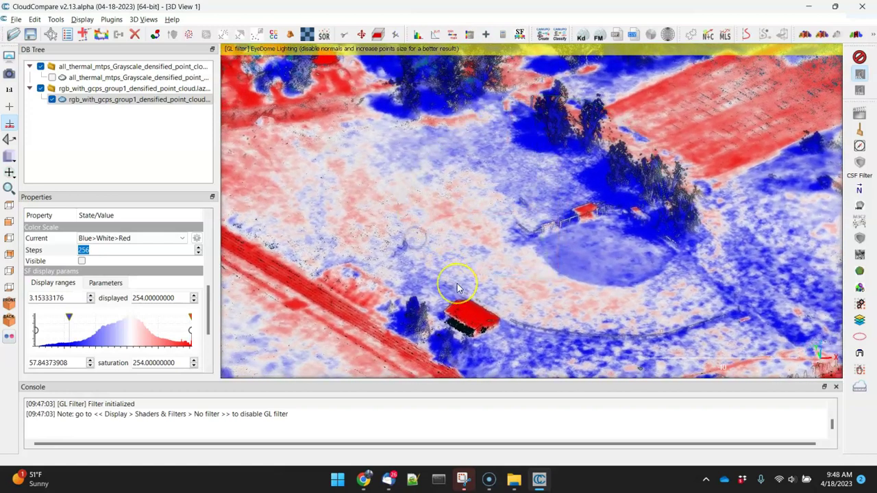